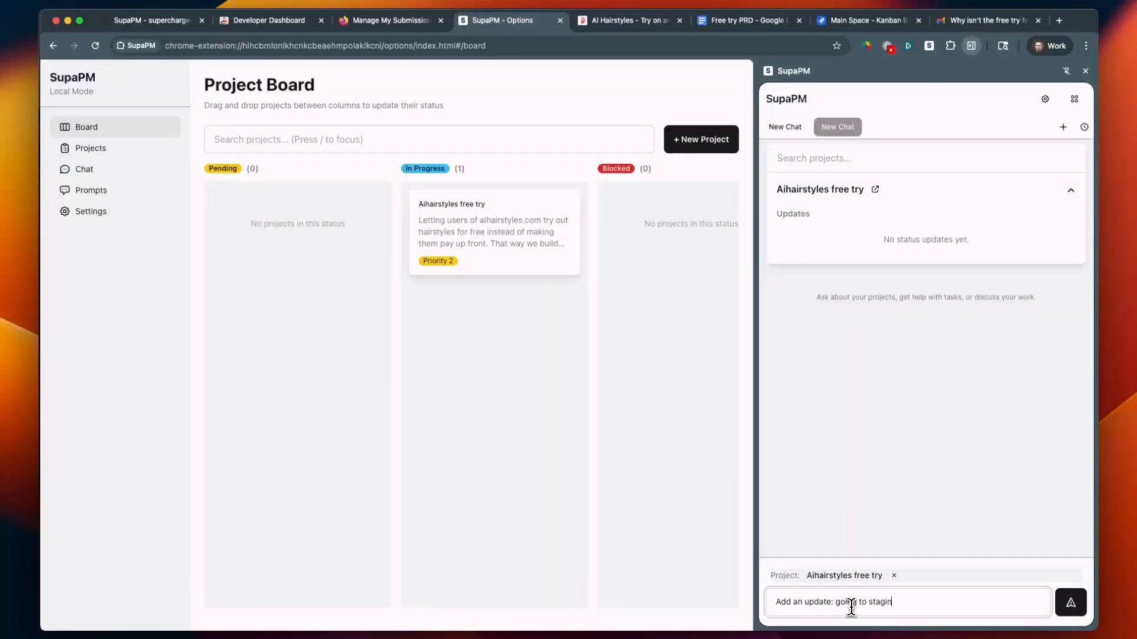
Send the chat message "Add an update: going to staging now" for the Aihairstyles free try project
text(now)
key(Return)
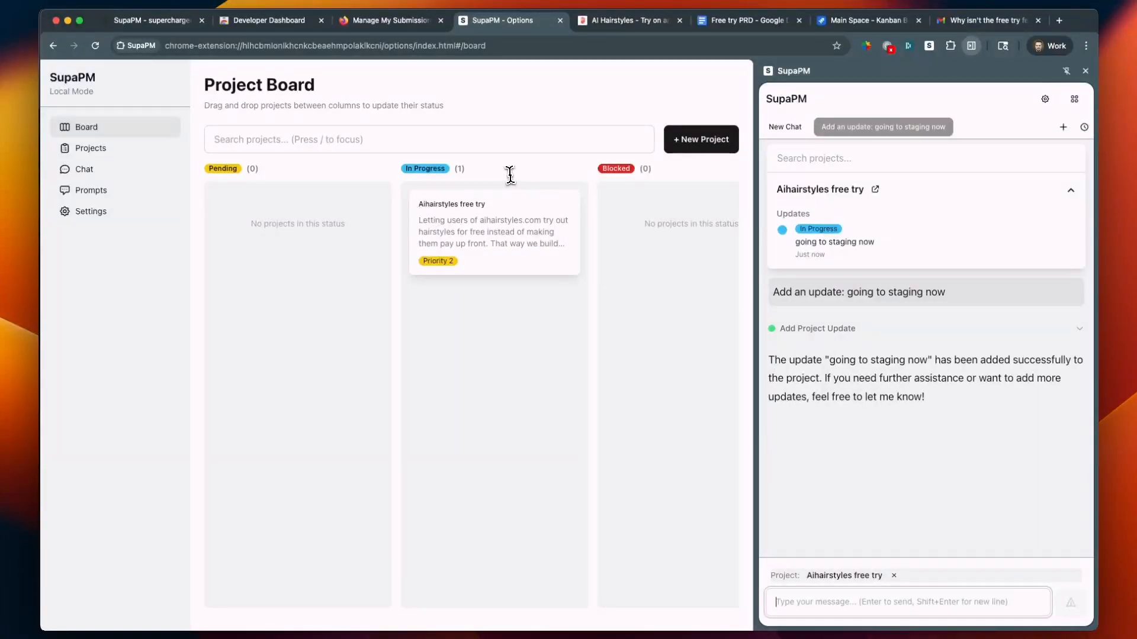
Check the SupaPM submissions on the Chrome Web Store dashboard and the Mozilla Add-on Developer Hub, and return to the SupaPM website
click(157, 23)
click(263, 41)
click(268, 21)
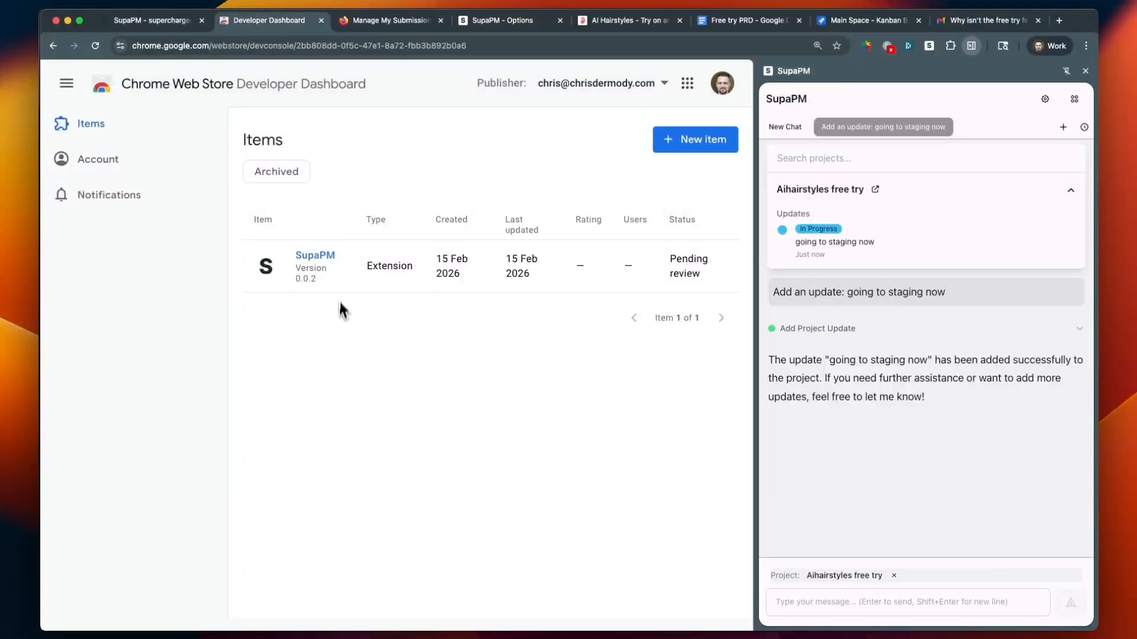
click(396, 24)
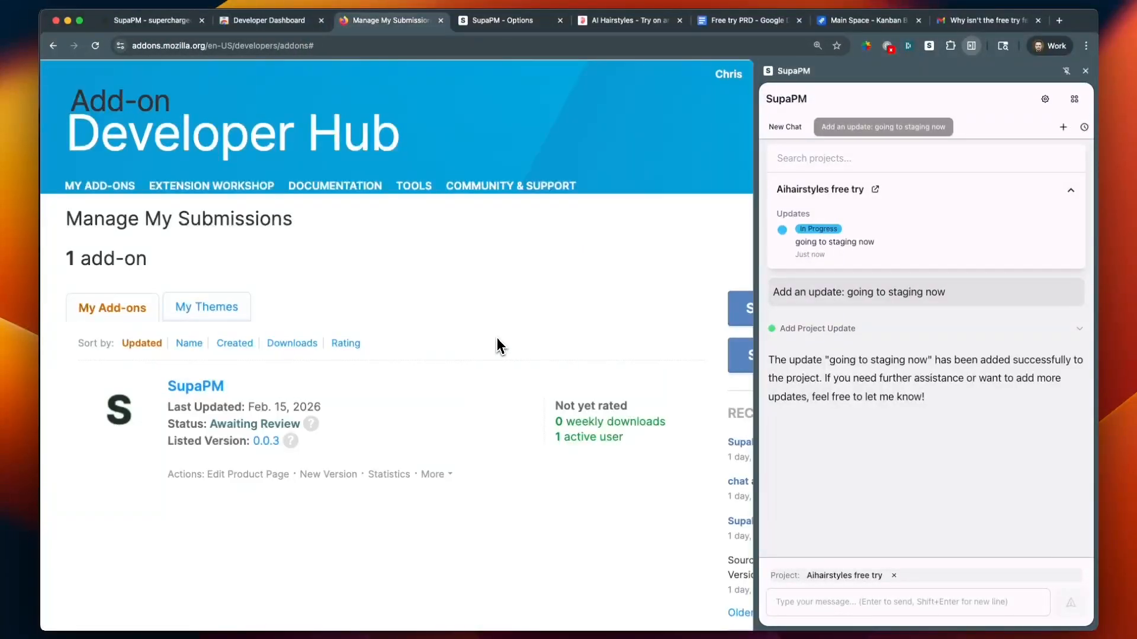
click(271, 23)
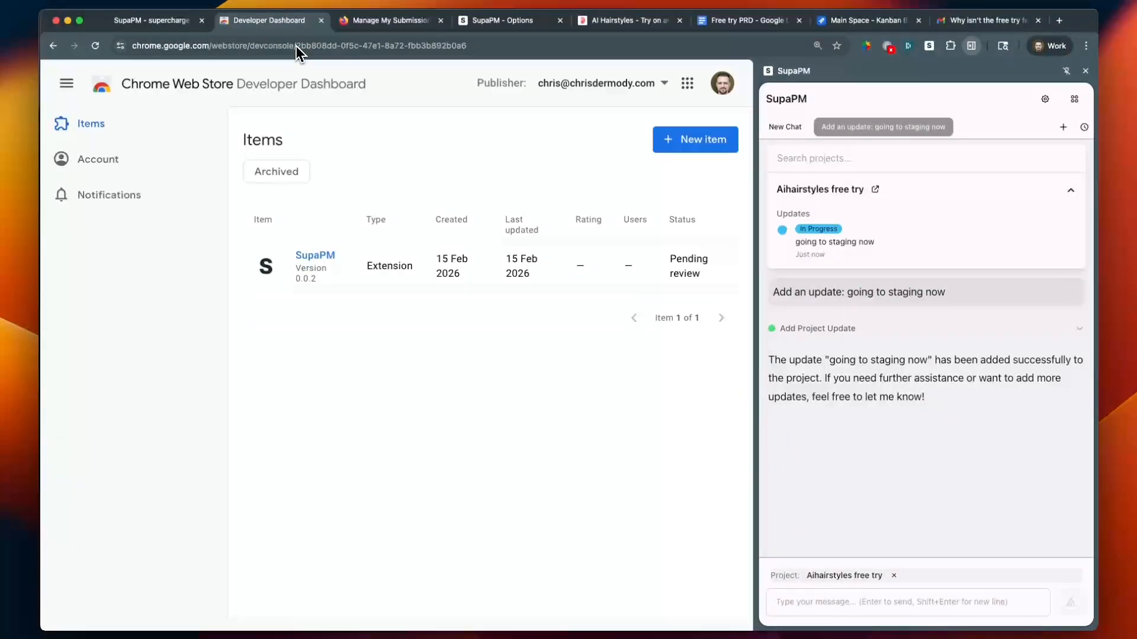
click(173, 24)
Switch to the SupaPM roadmap note, read its Goal paragraph highlighting "Project Manager", and return to the browser
key(super+Tab)
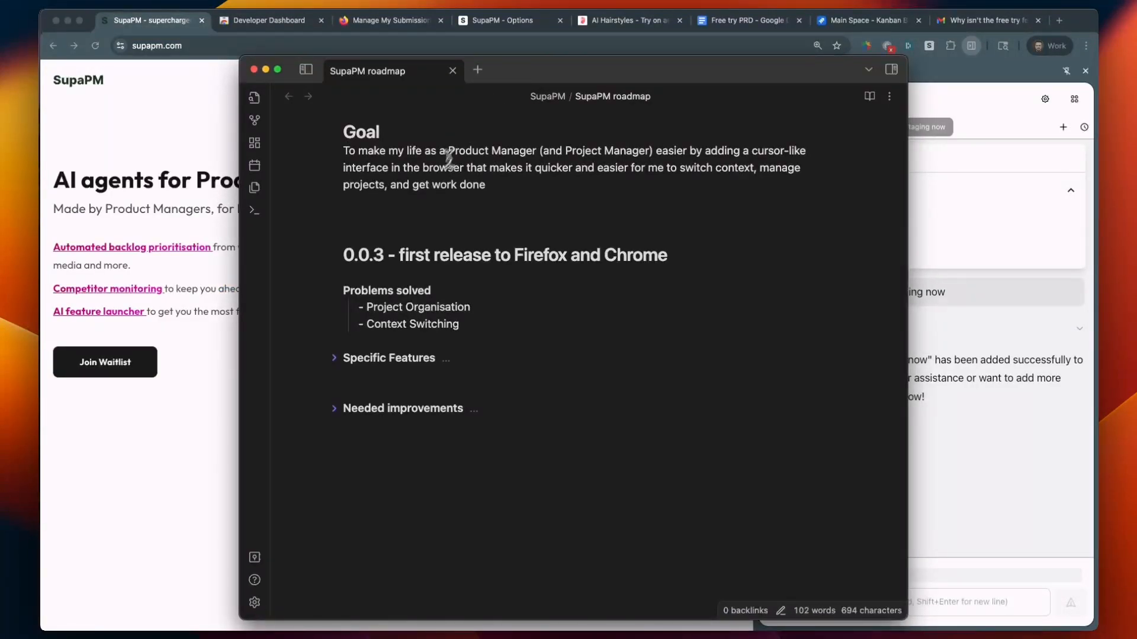
triple_click(335, 148)
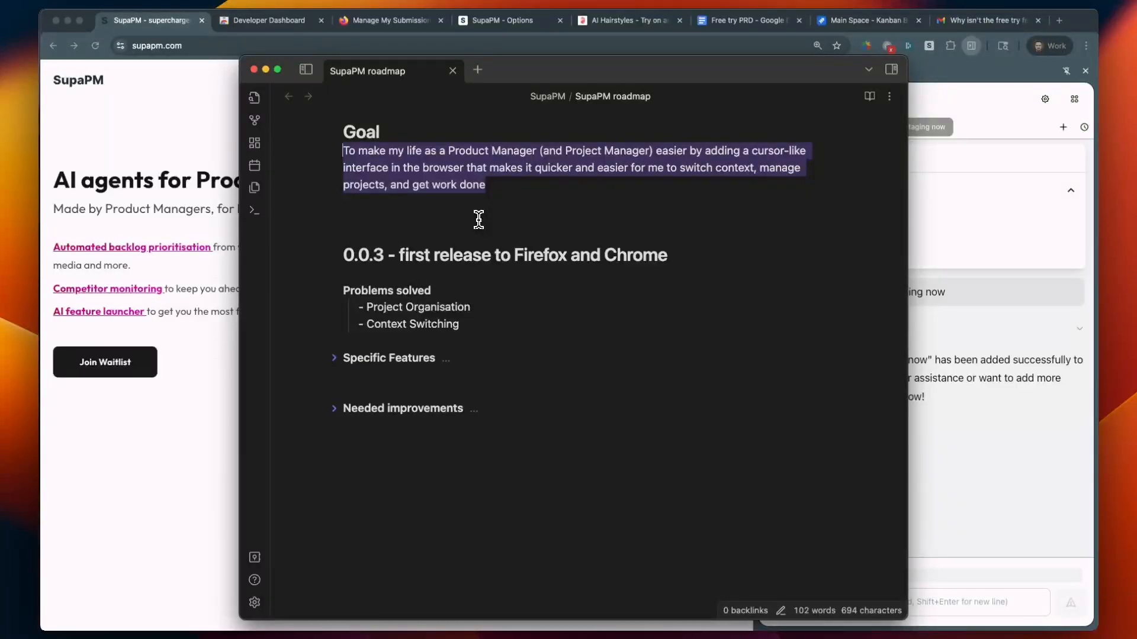
click(641, 166)
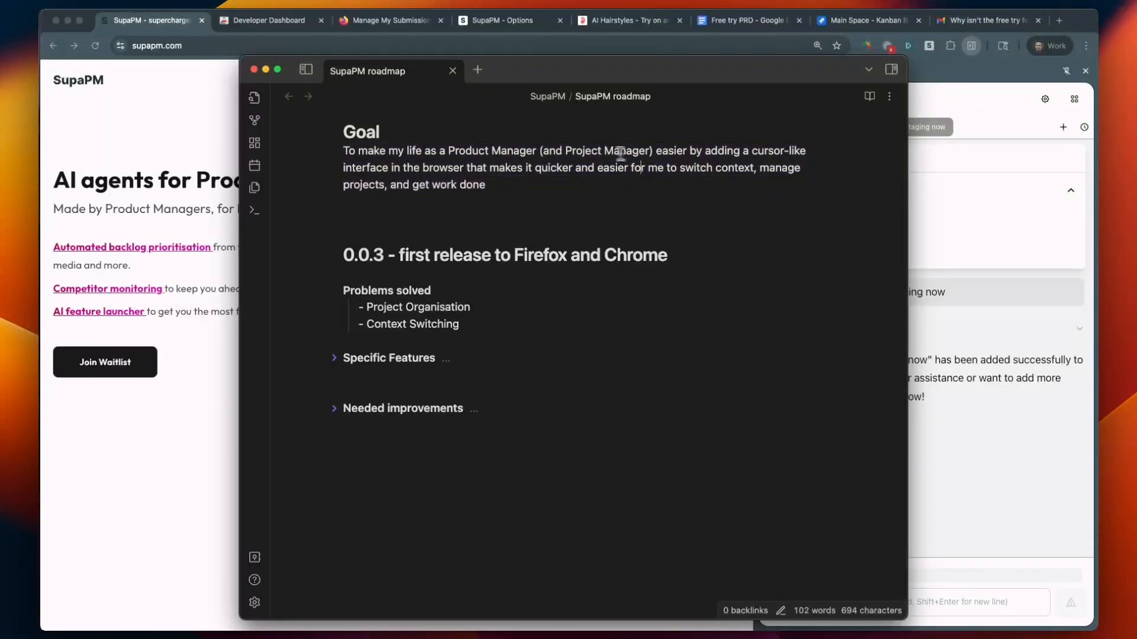
drag(565, 152, 651, 151)
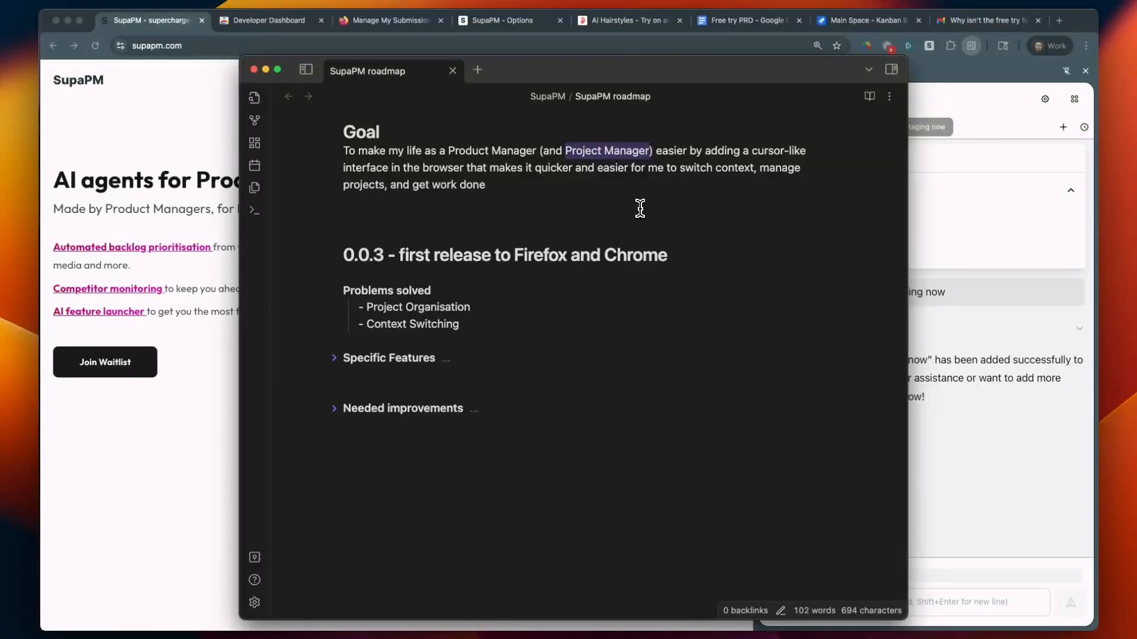
click(935, 291)
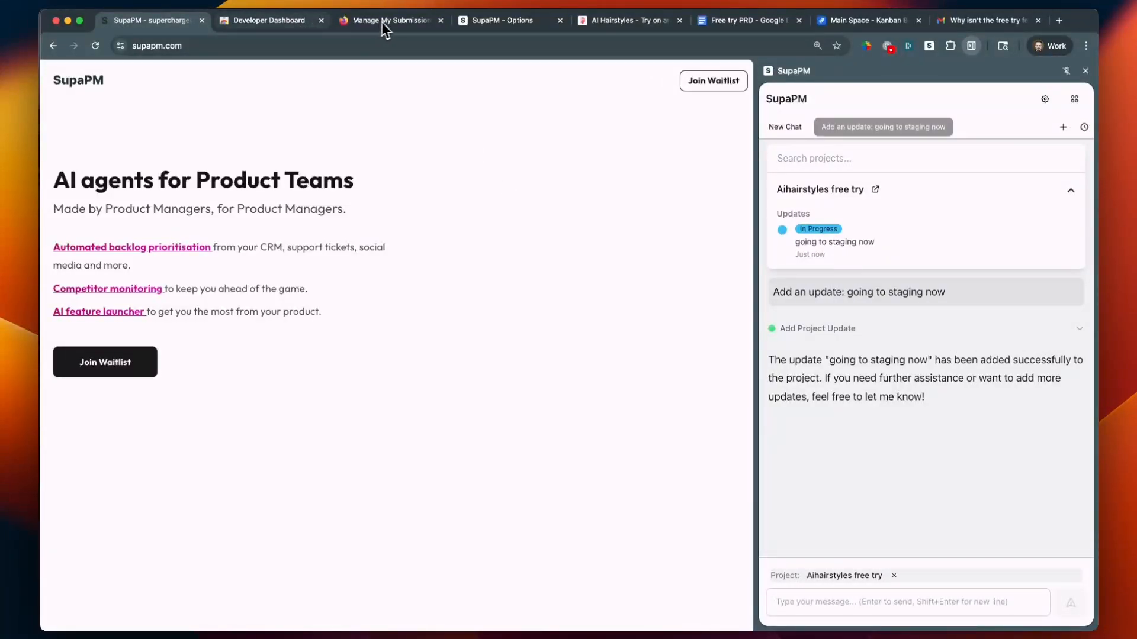
Review the free try sources: the Jira work item, the Gmail message and the Free try PRD, and return to the SupaPM project board
key(ctrl+Tab)
key(ctrl+Tab)
key(ctrl+Tab)
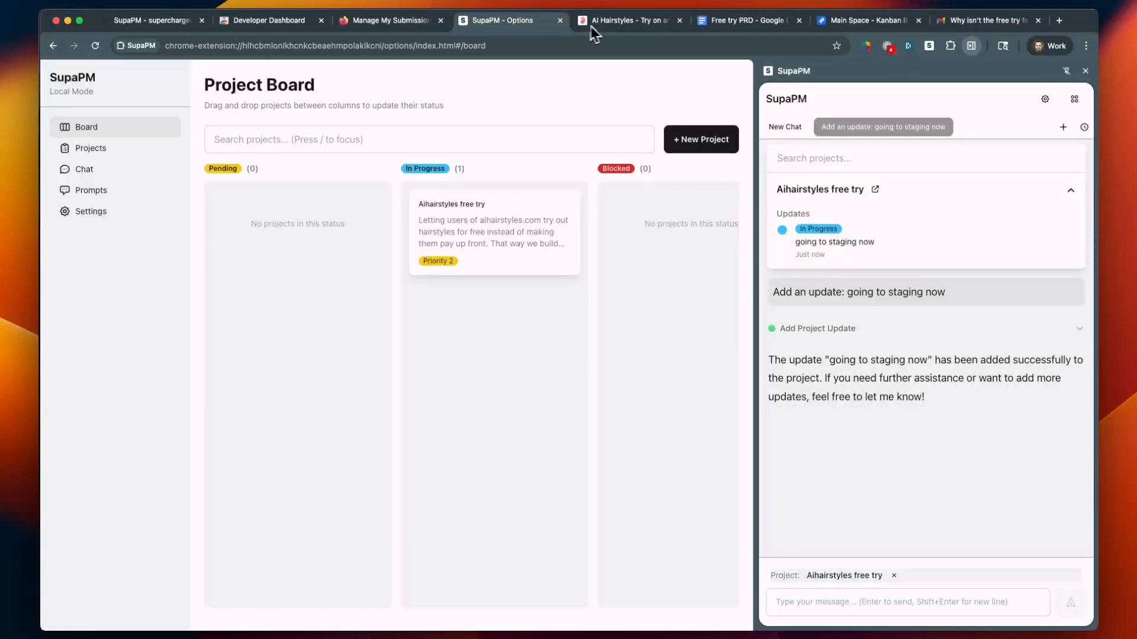
click(868, 20)
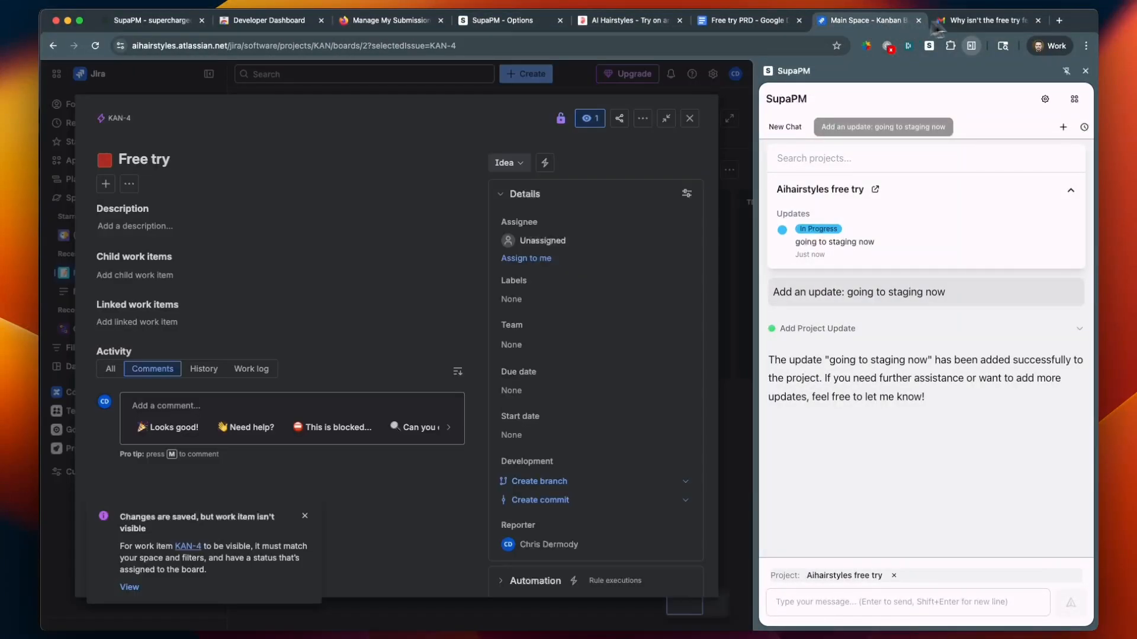
click(975, 23)
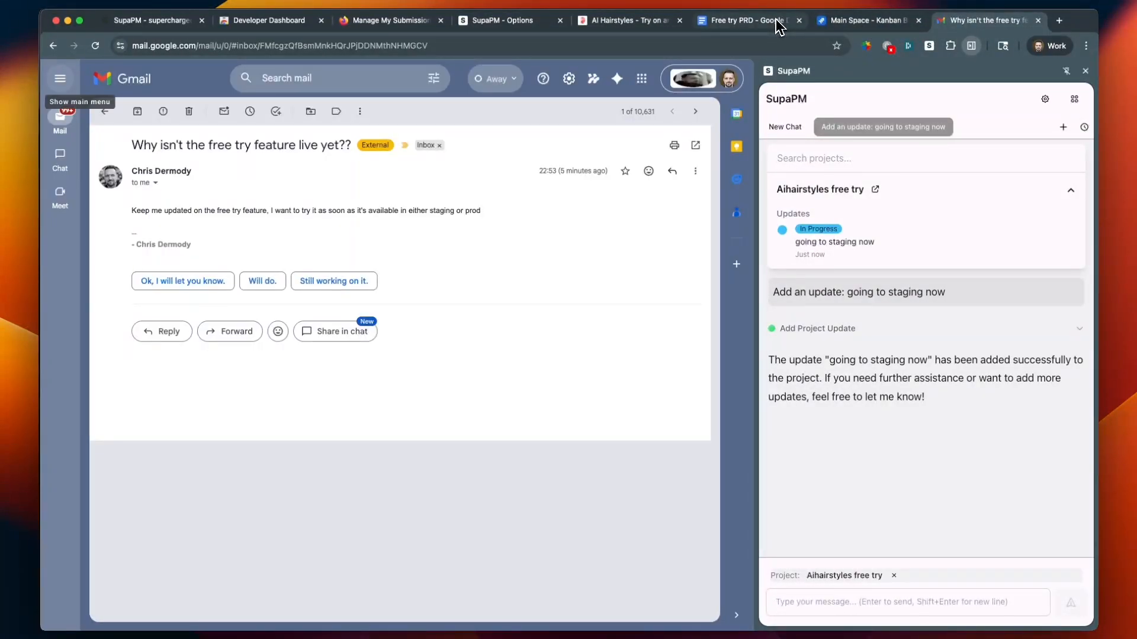
click(773, 21)
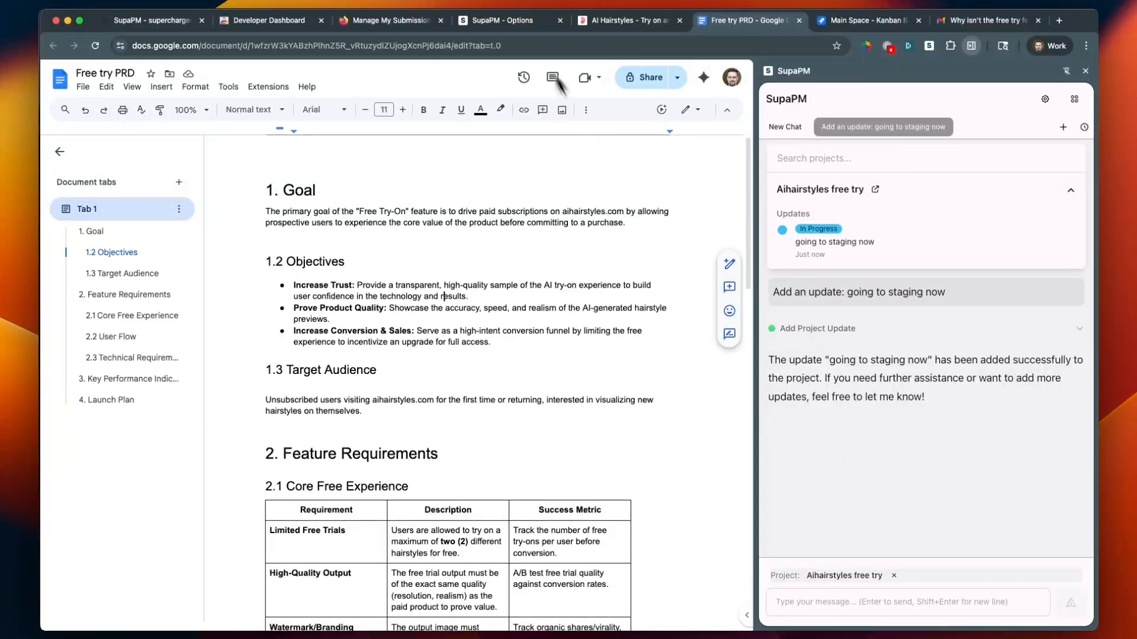
click(503, 20)
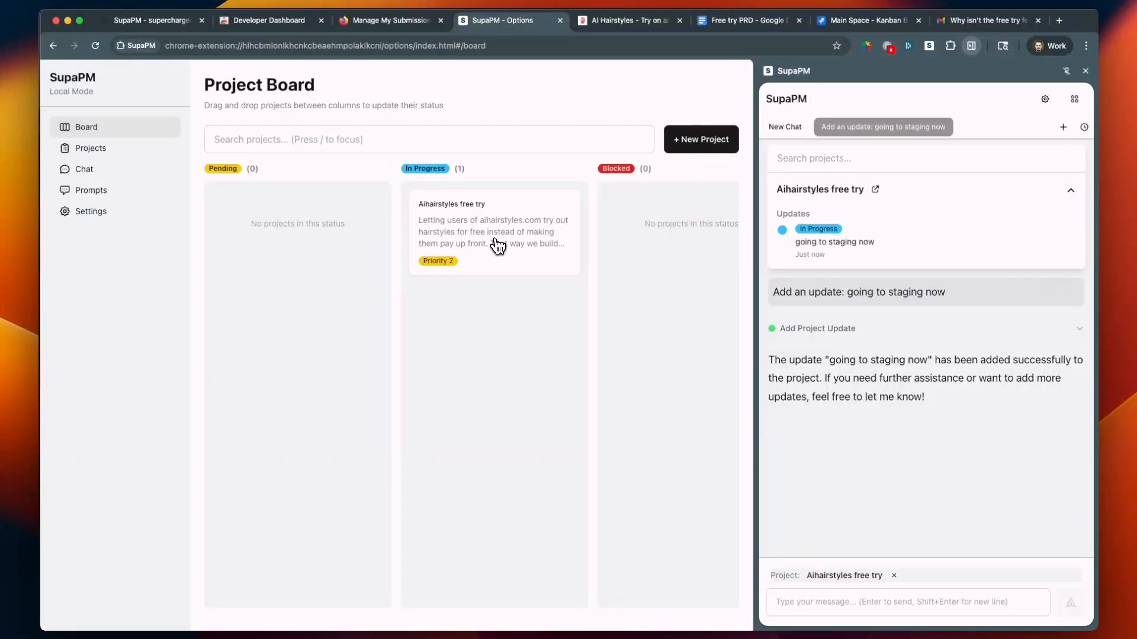
Open the Aihairstyles free try project's details and examine its title, description and status update against the aihairstyles.com website
click(497, 246)
double_click(483, 139)
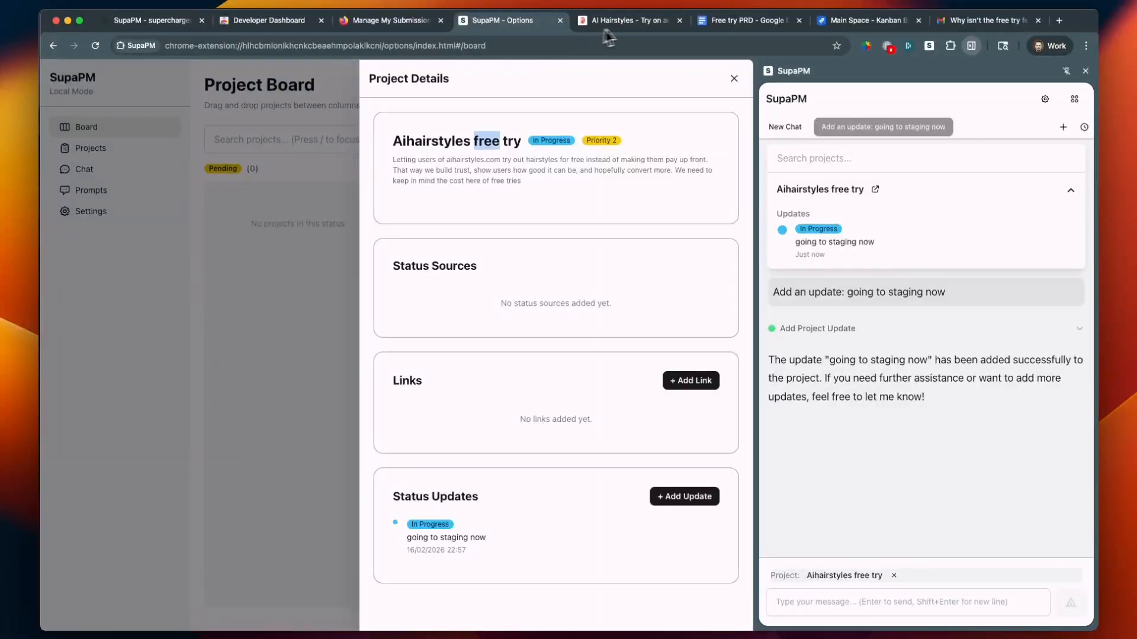
click(631, 24)
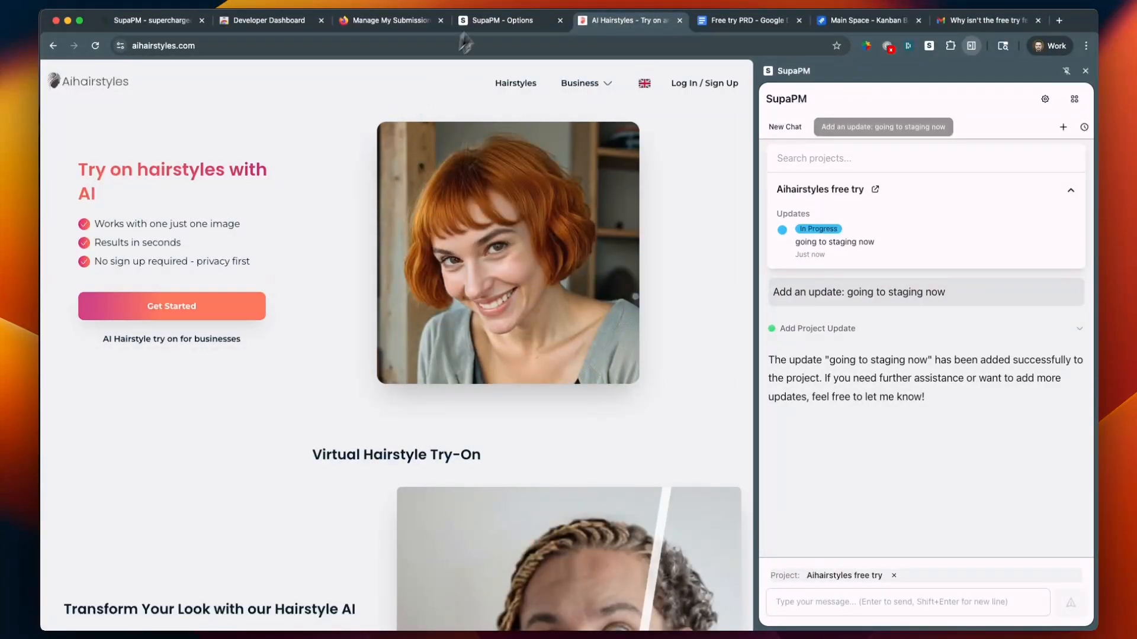
click(489, 25)
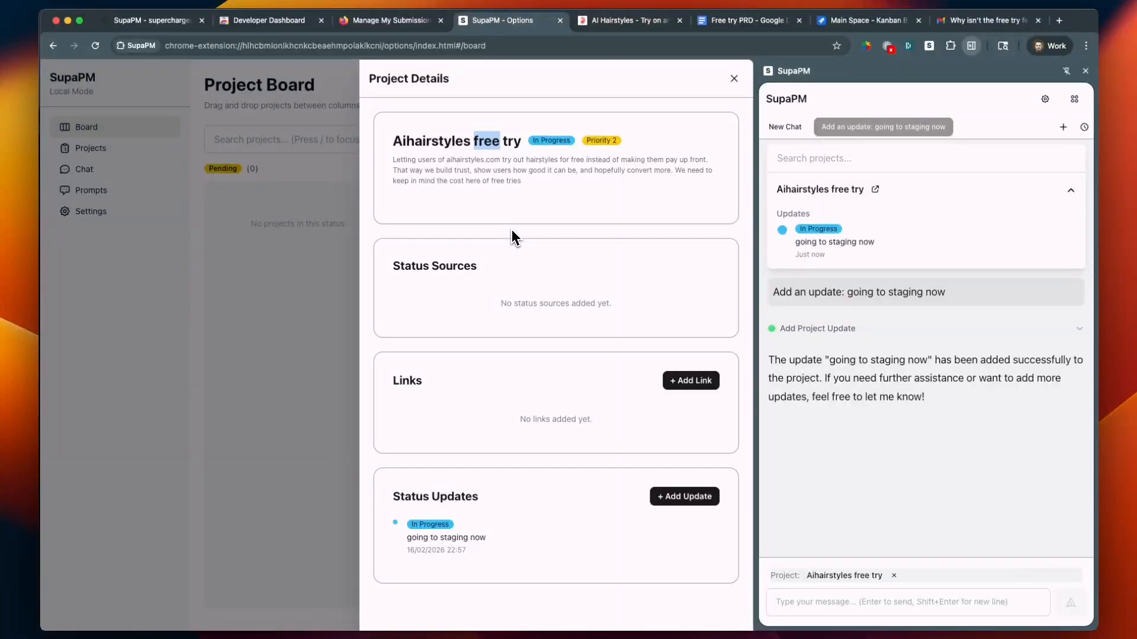
triple_click(507, 176)
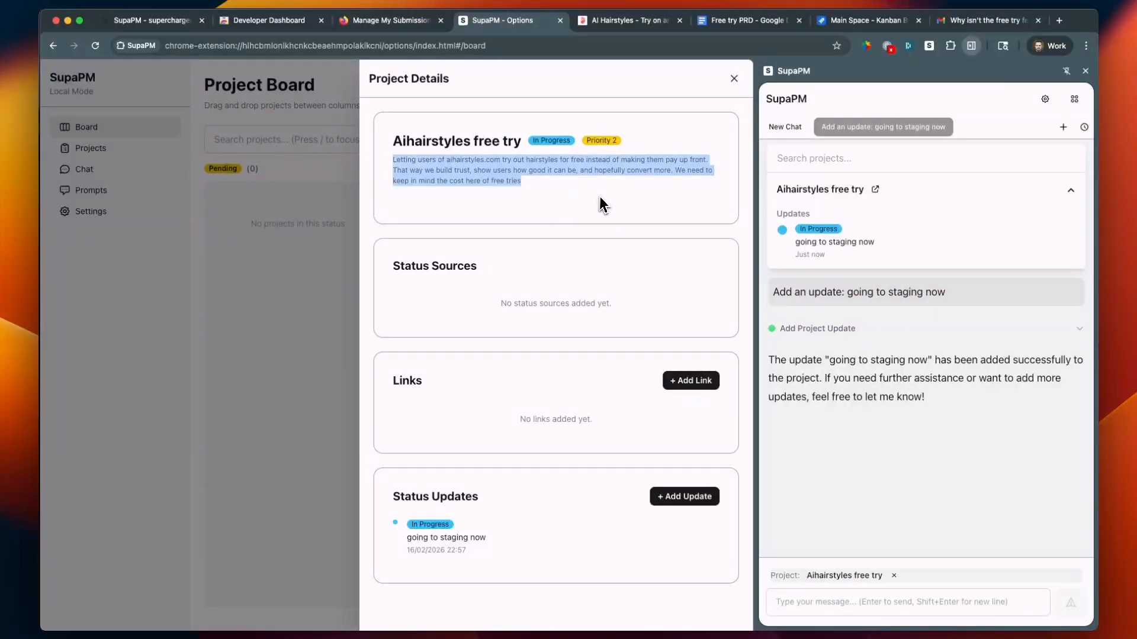
triple_click(474, 540)
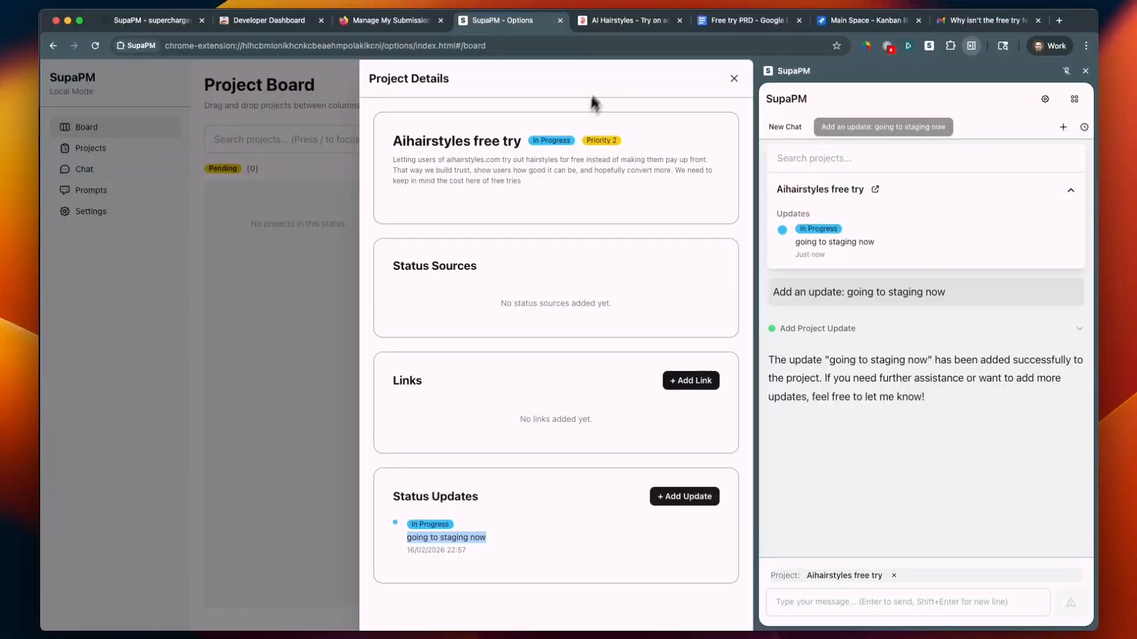
From the Free try PRD document, ask the chat to "Add as a link", and check the project's links
click(723, 21)
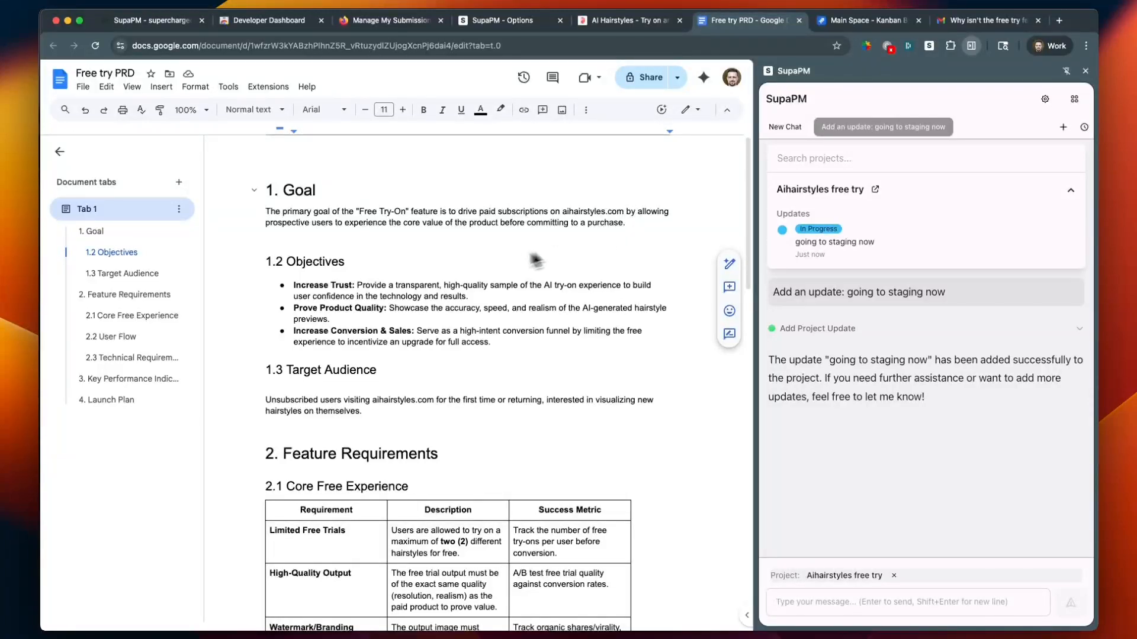
click(851, 592)
text(Ad)
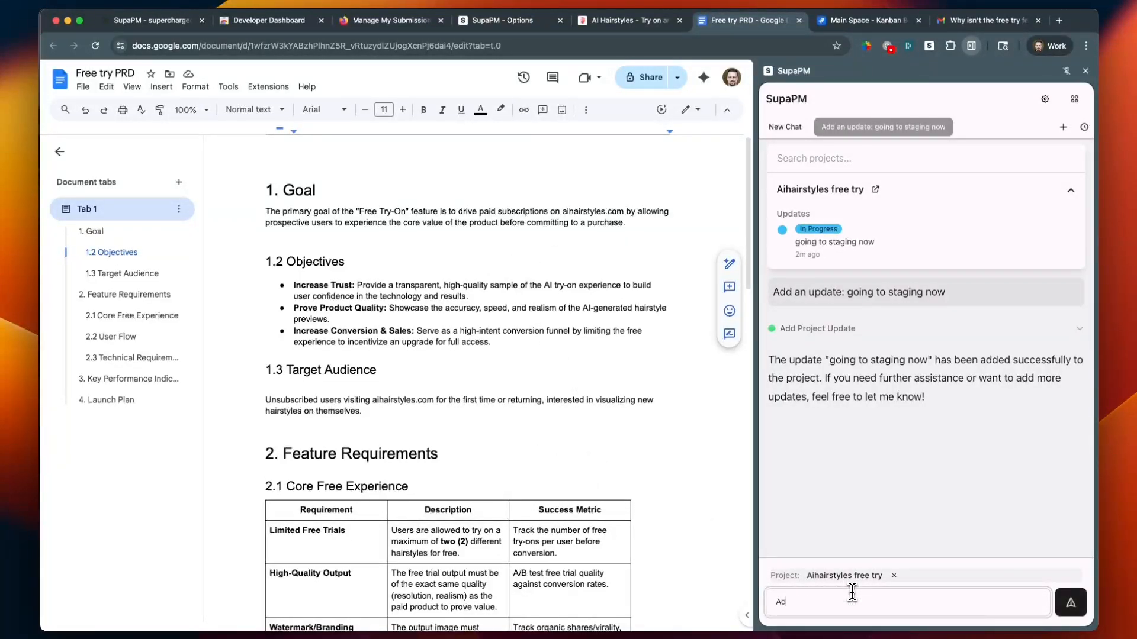
text(d as a link)
key(Return)
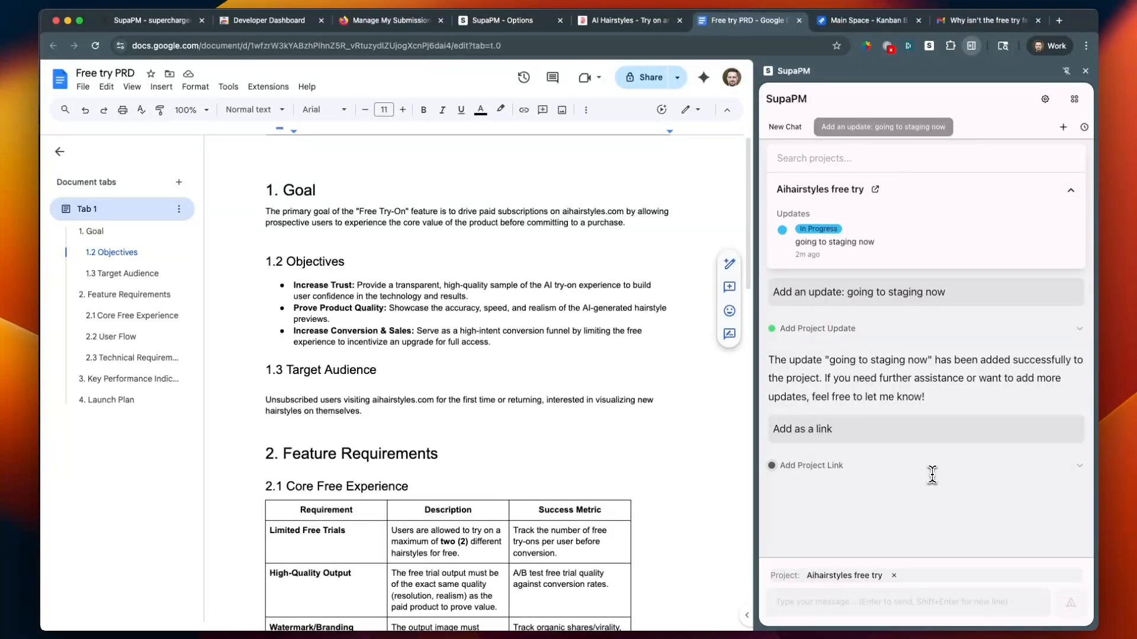
click(513, 26)
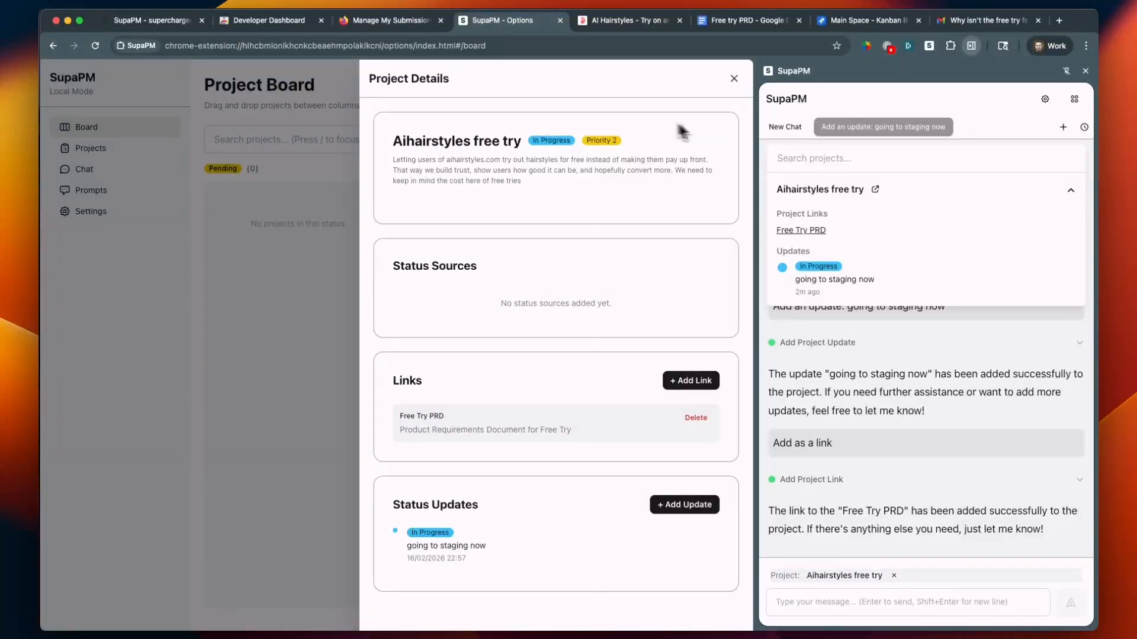
Create a new project named "Diversion project", select it in the side panel and start a new chat
click(314, 225)
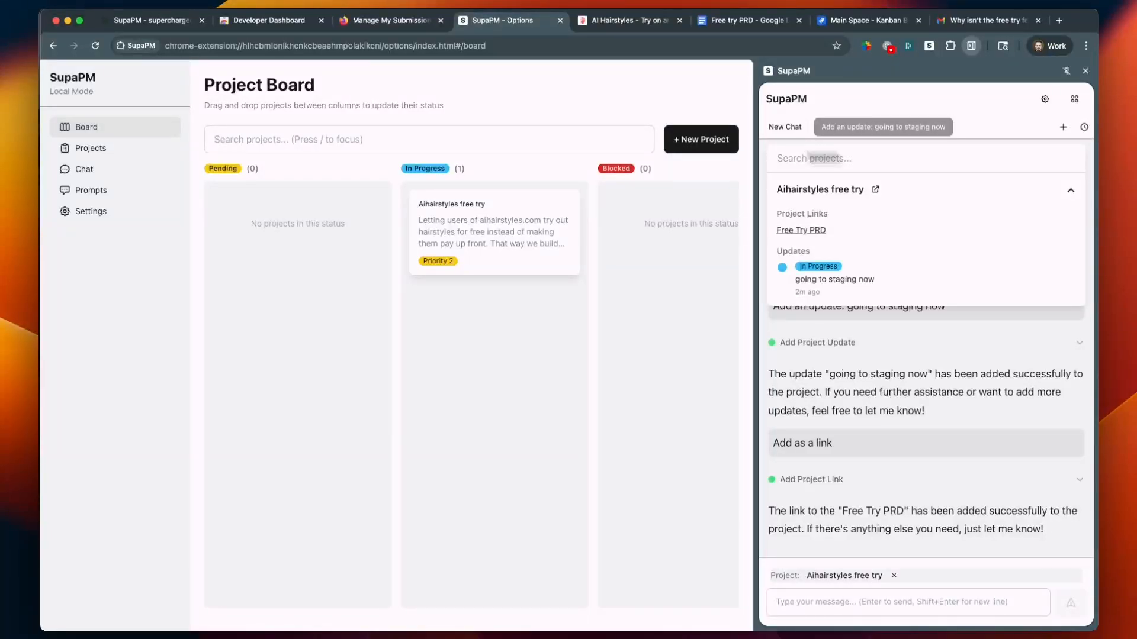
click(698, 142)
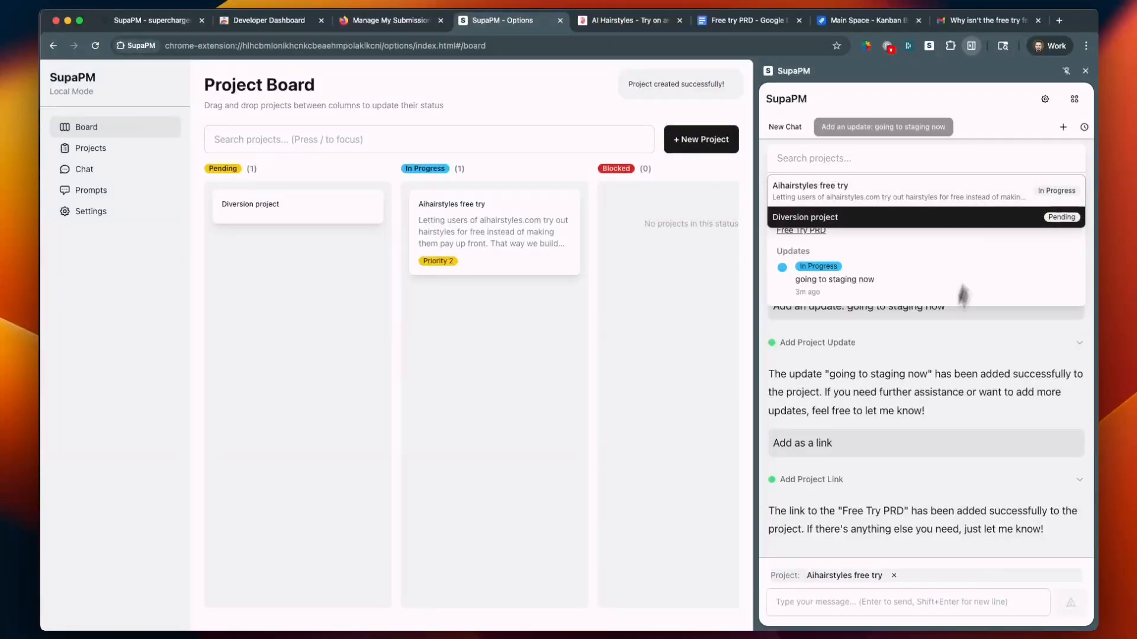
click(940, 218)
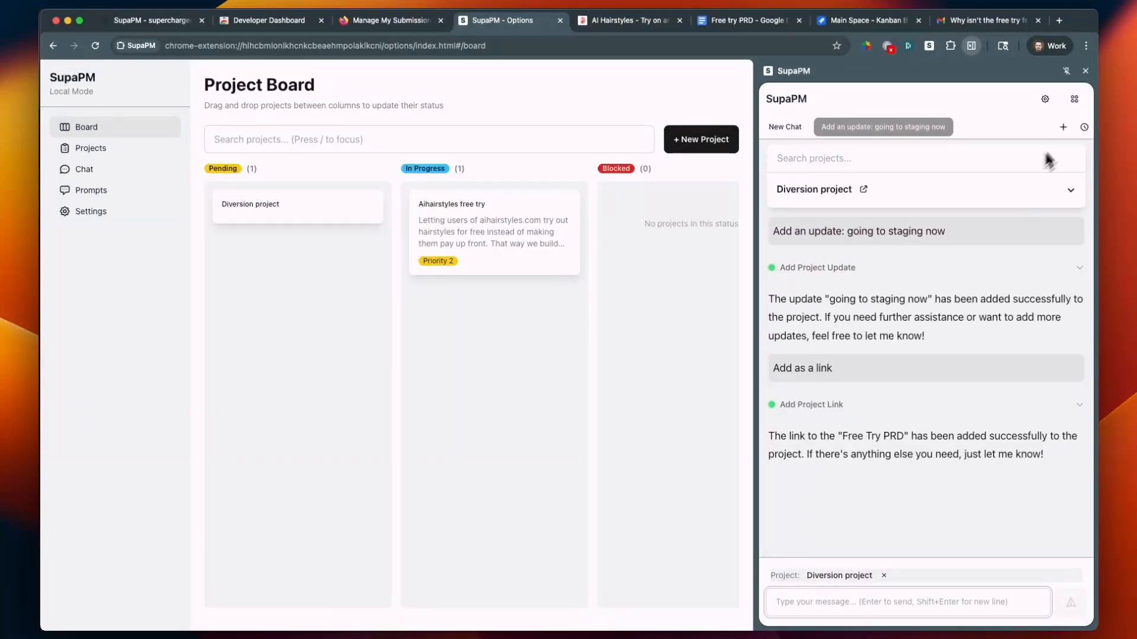
click(1064, 128)
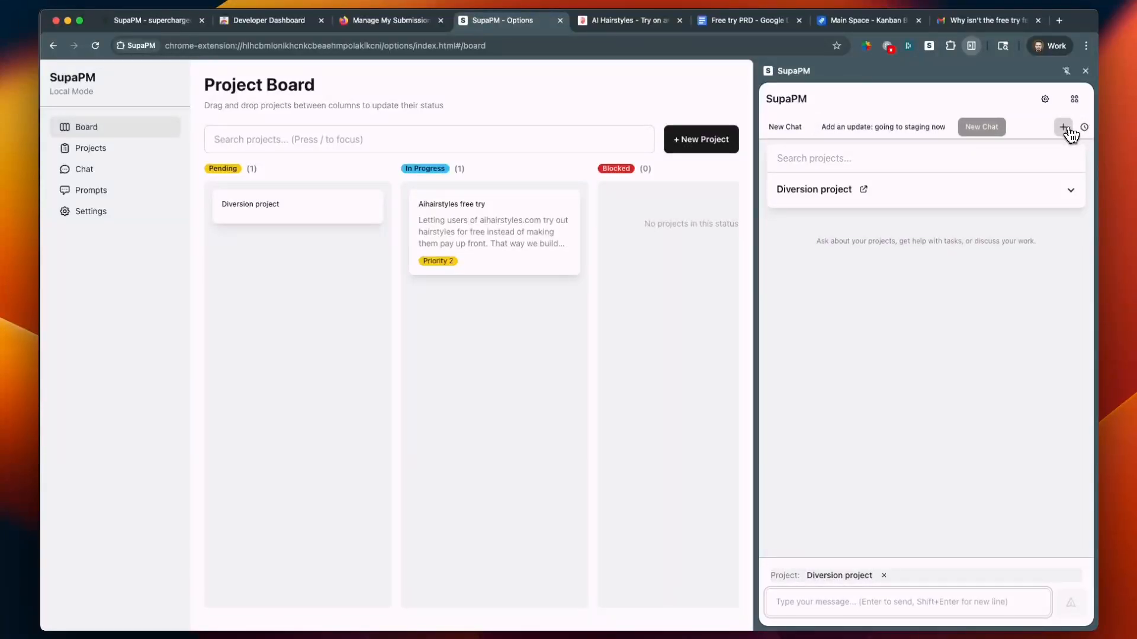
Return to the Free try PRD document, expand the matching project's summary in the side panel and open its Free Try PRD link
click(735, 28)
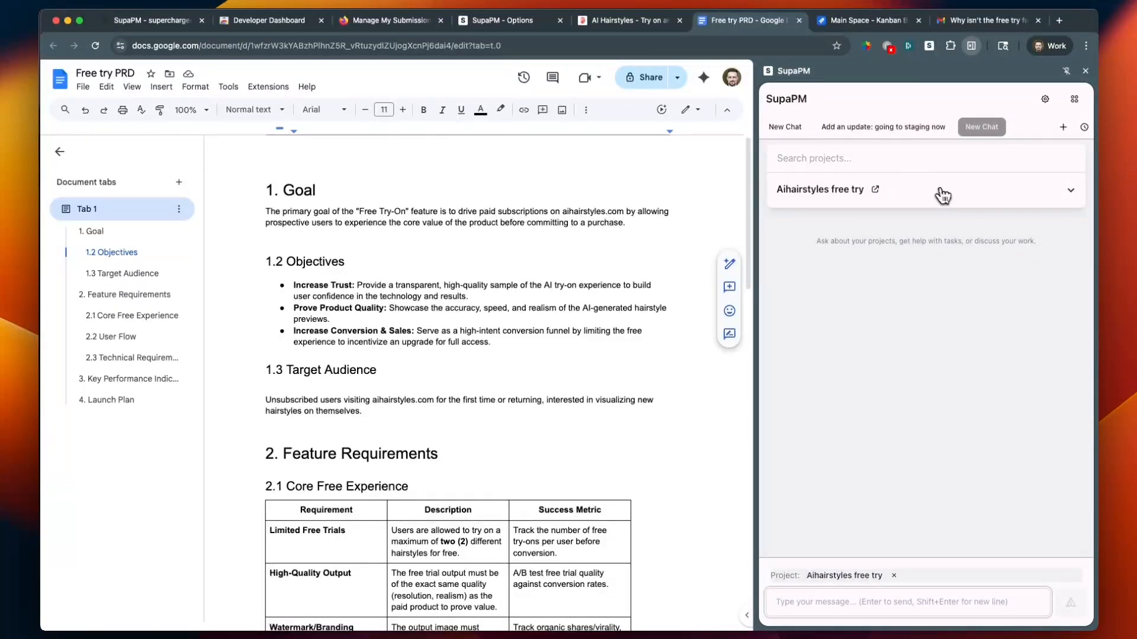
click(1007, 201)
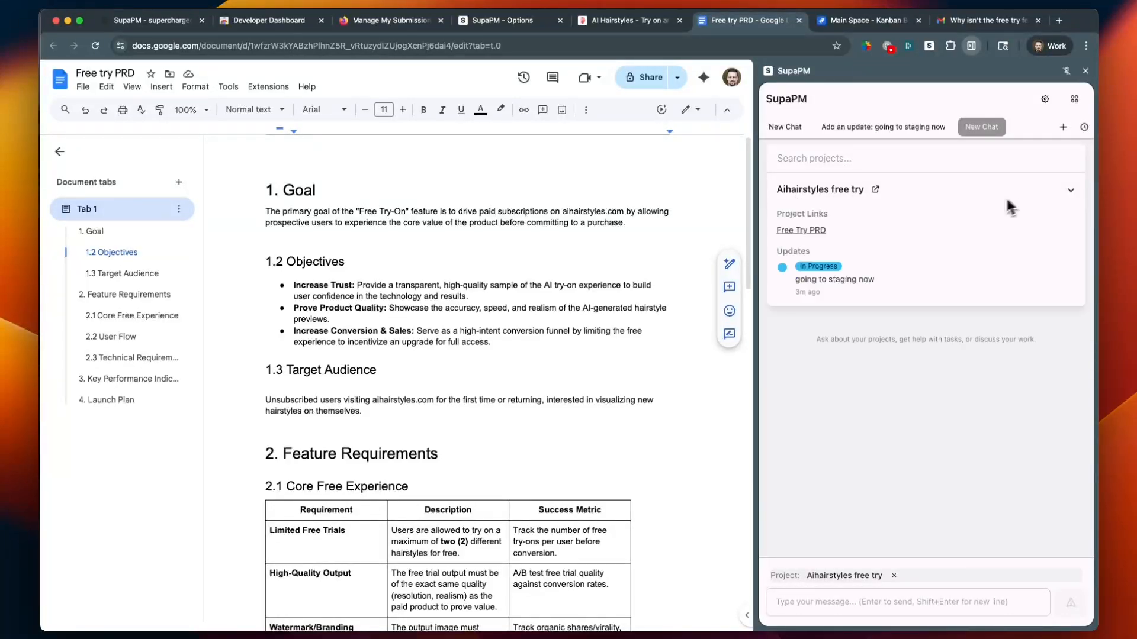
click(822, 228)
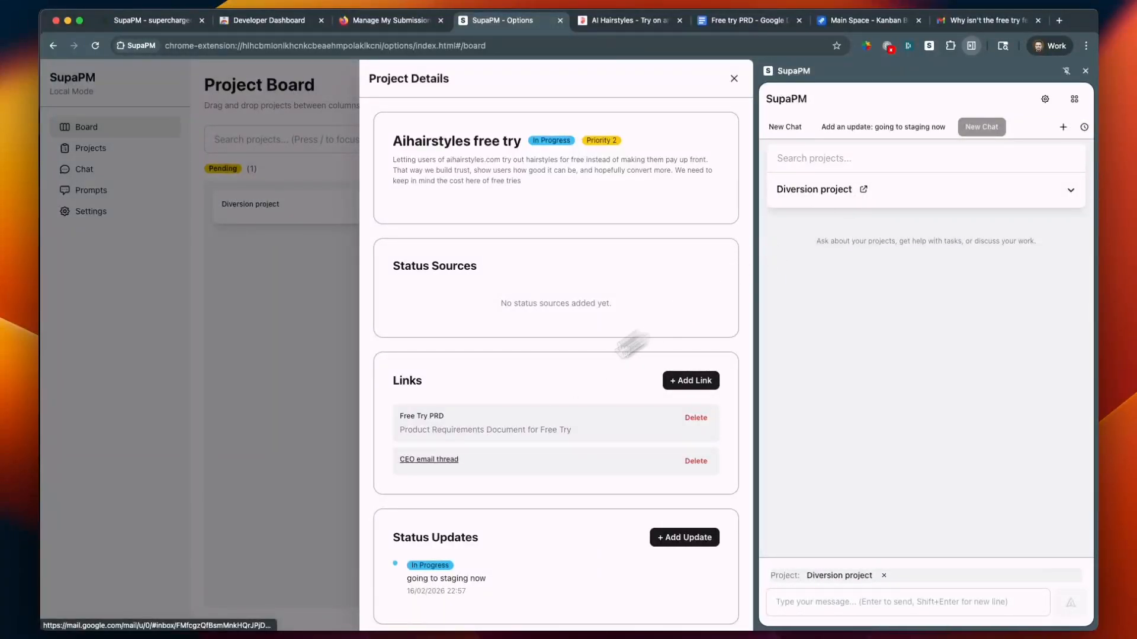
Compare the Gmail message with the project's CEO email thread link, open that link, and return to the Chrome Web Store dashboard
click(984, 21)
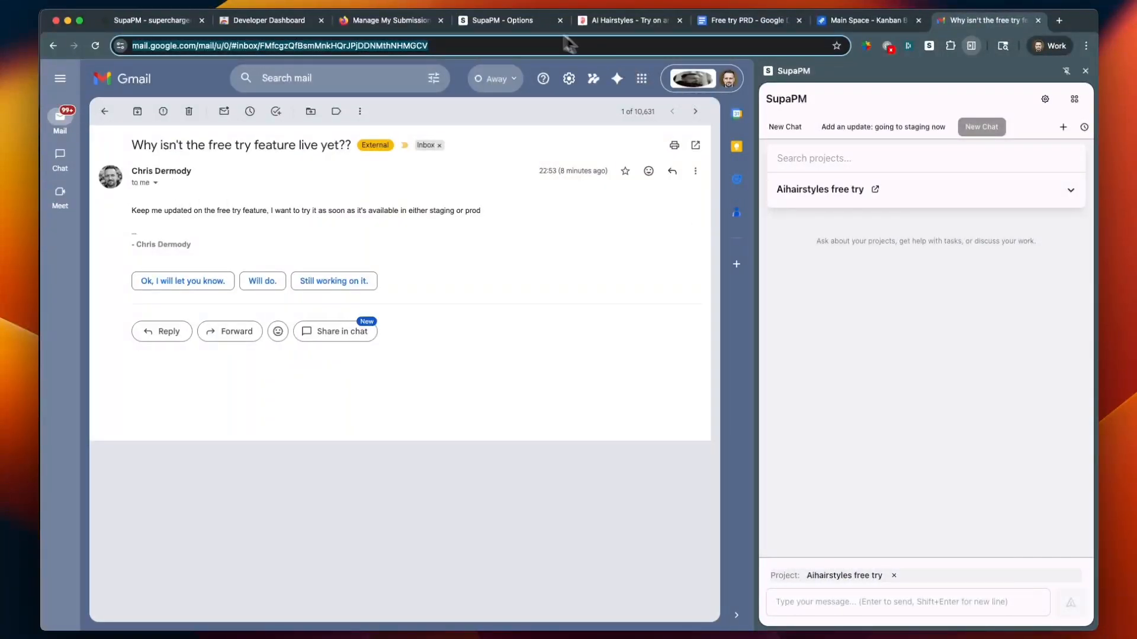
click(541, 21)
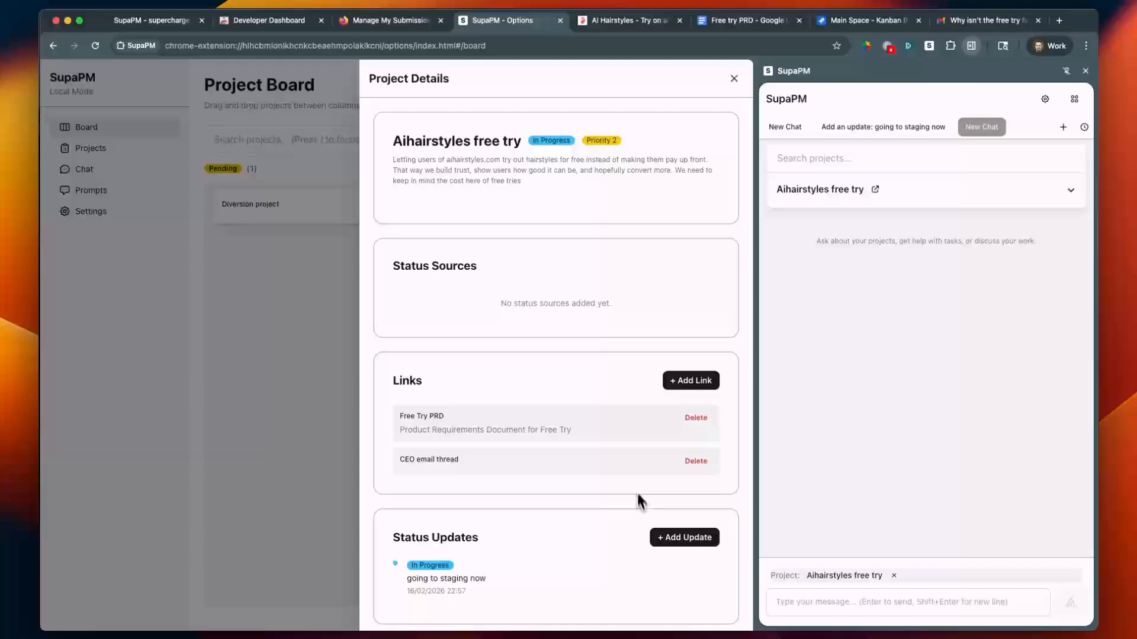
click(443, 460)
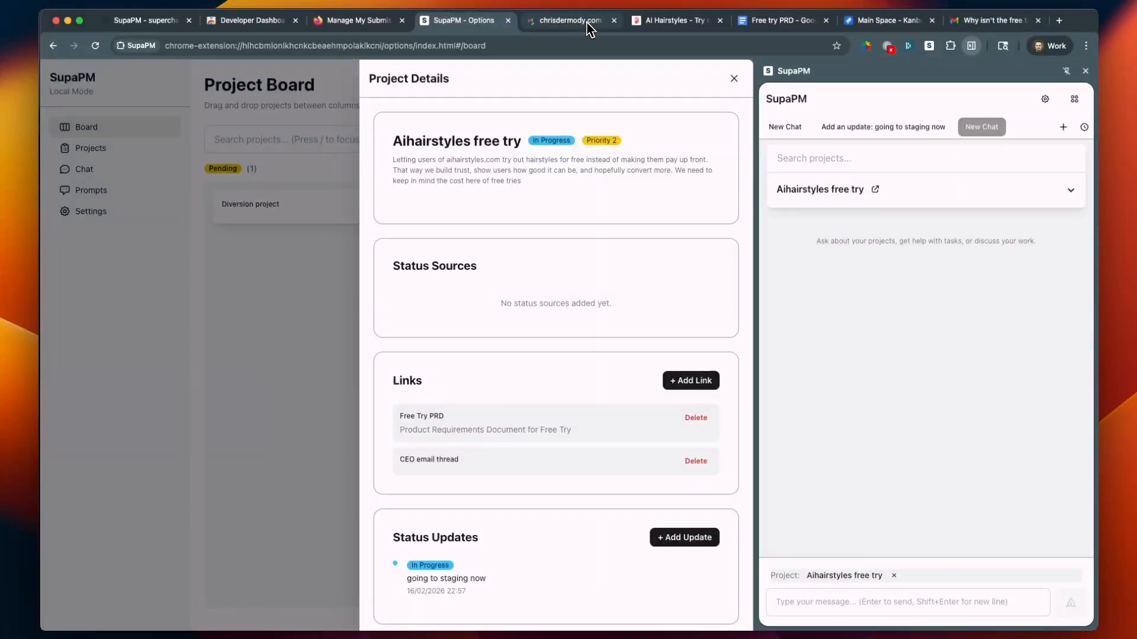
click(591, 21)
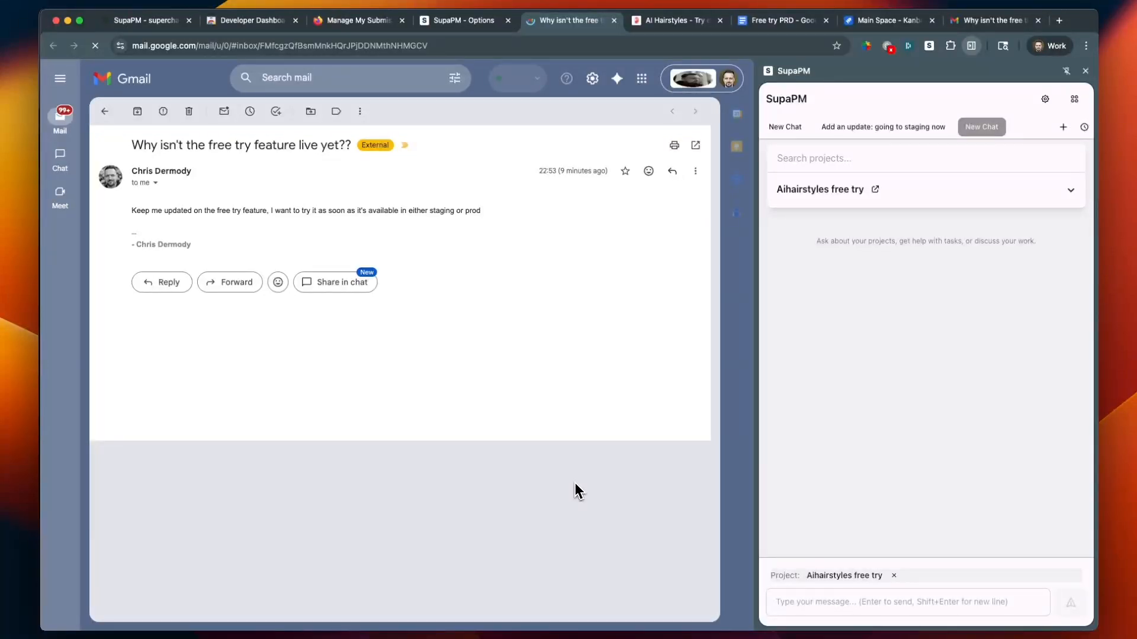
key(super+2)
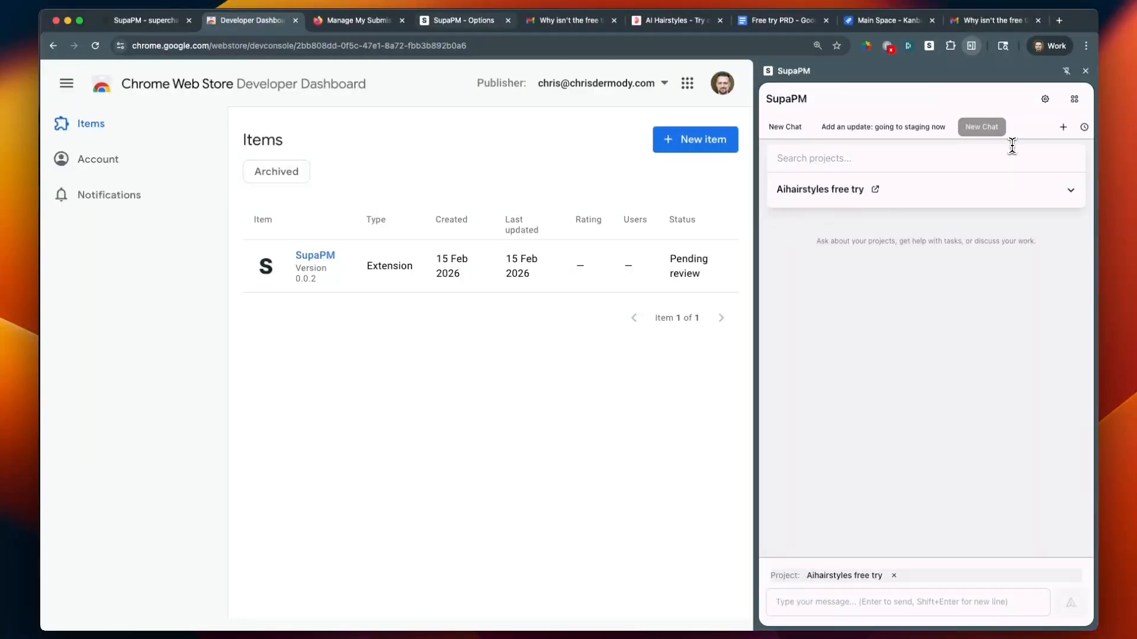
Select "Diversion project" as the side panel's project on the Chrome Web Store dashboard, and switch to the Gmail message about the free try feature
click(979, 204)
key(Return)
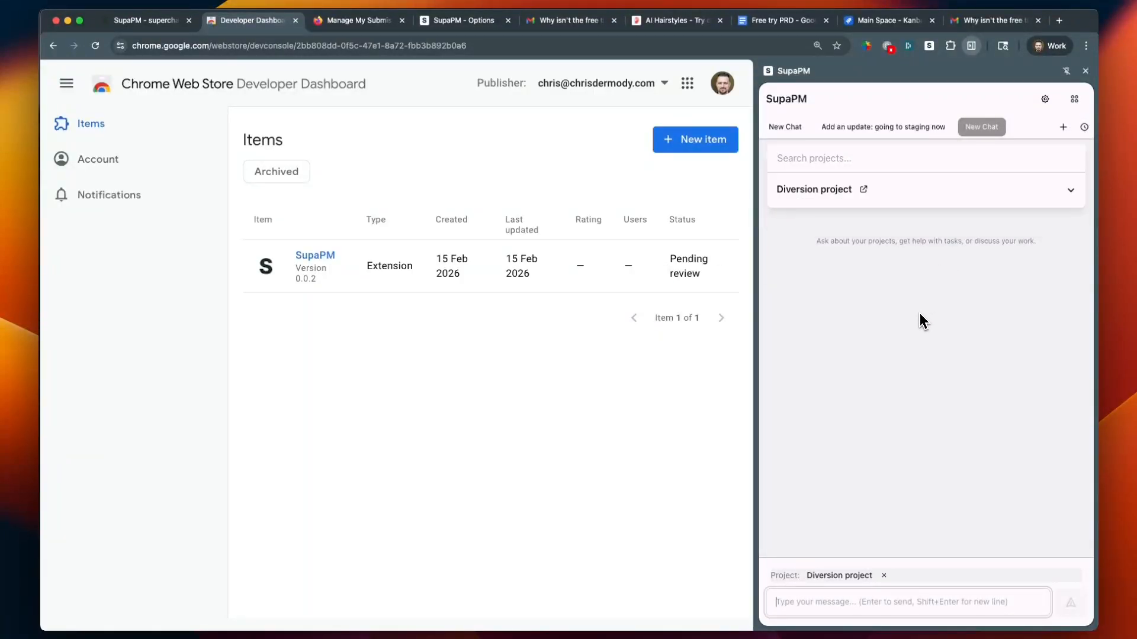
click(983, 26)
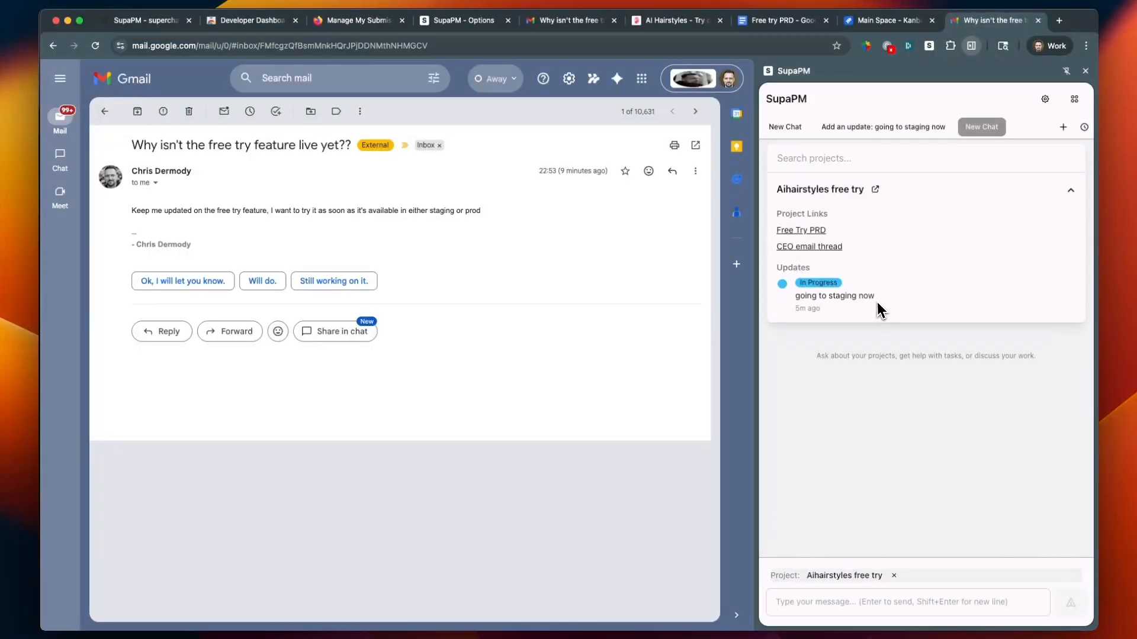
From the Jira work item KAN-4 "Free try", send the chat message "Add as link" for the Aihairstyles free try project
click(888, 20)
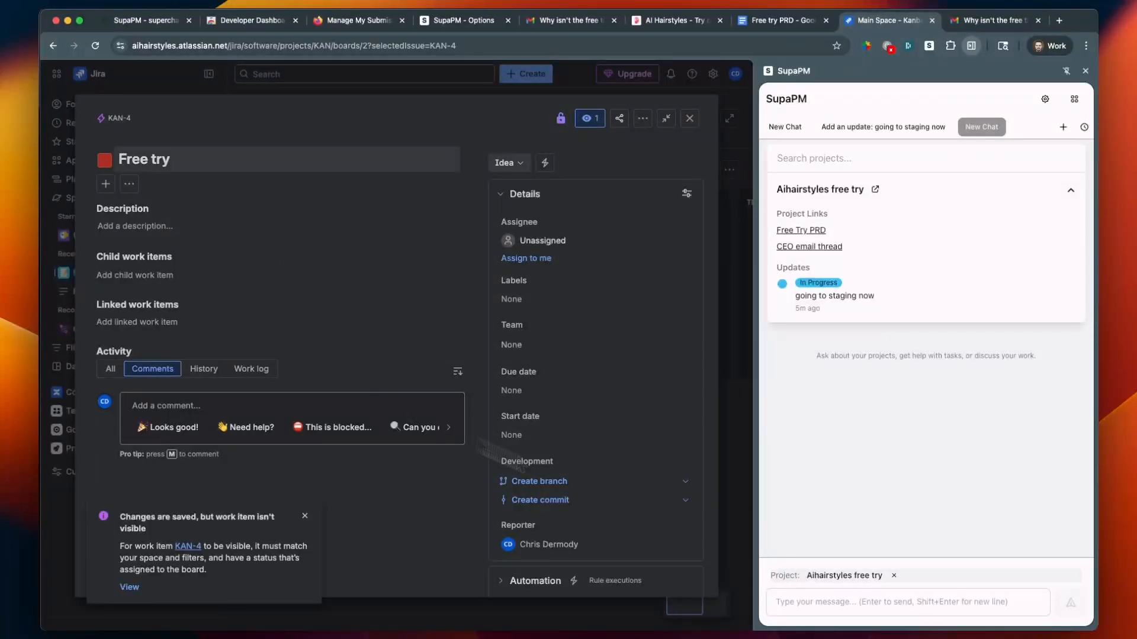
click(933, 601)
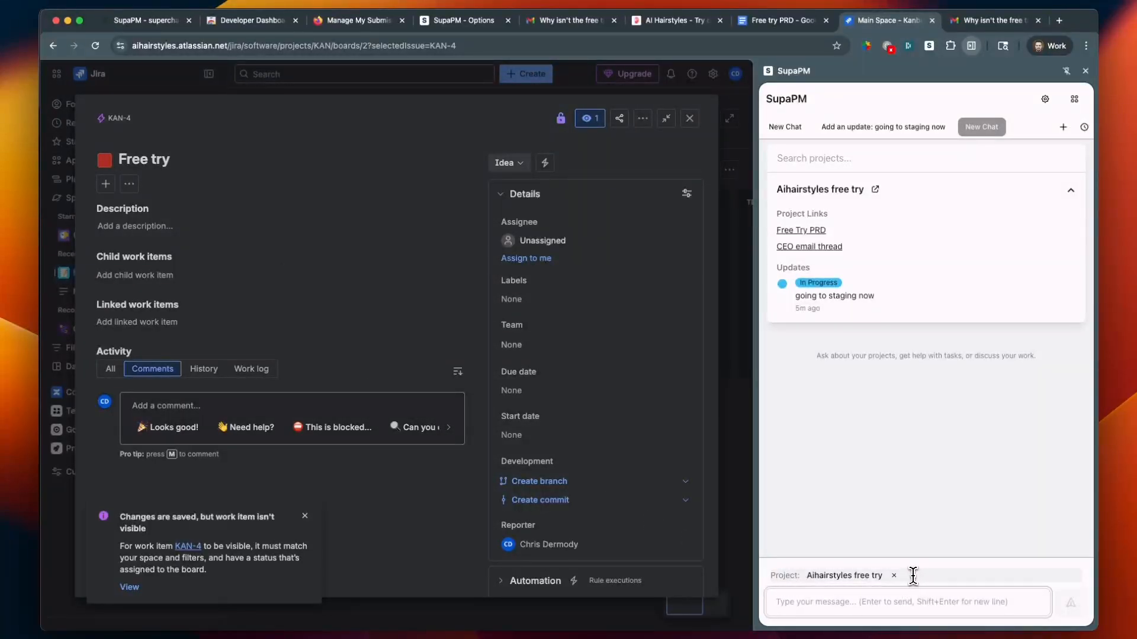
text(Add)
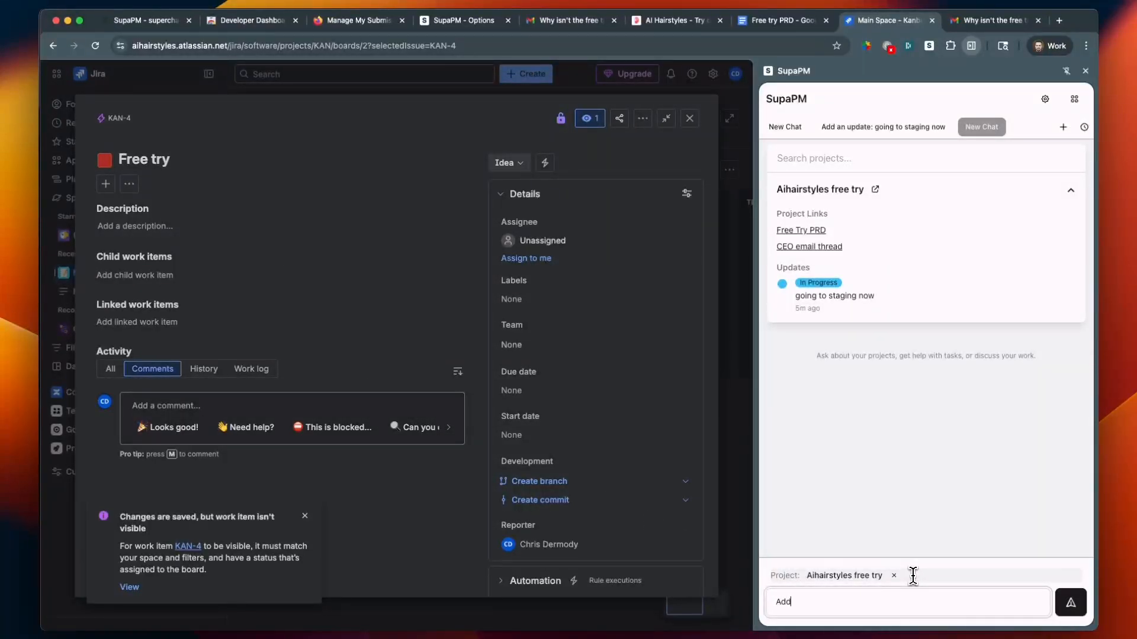
text( as link)
key(Return)
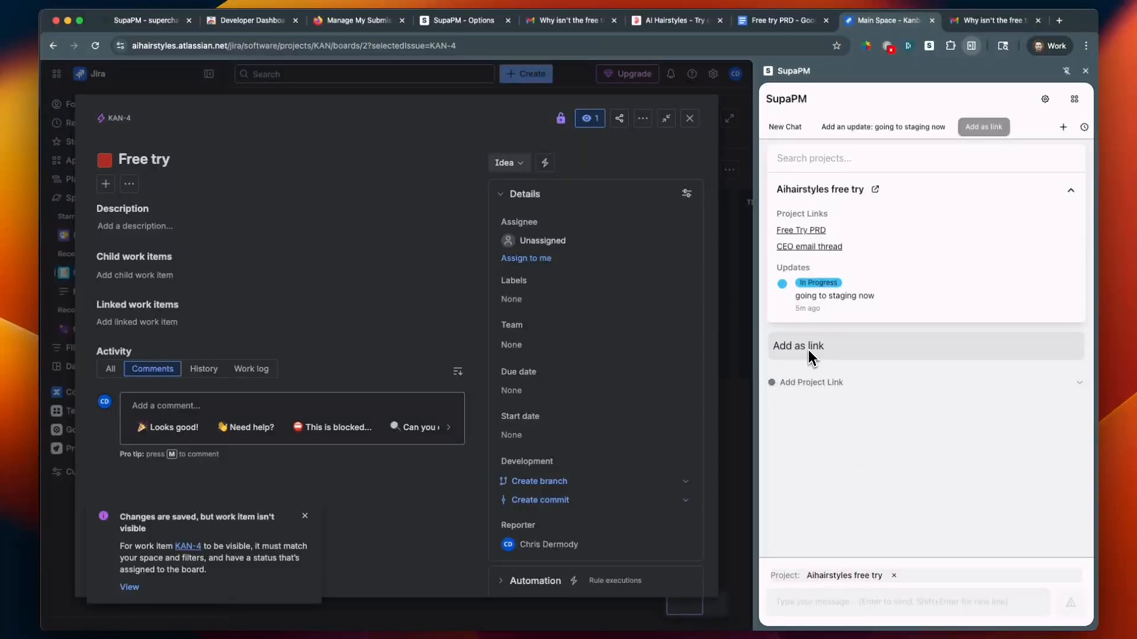
triple_click(814, 362)
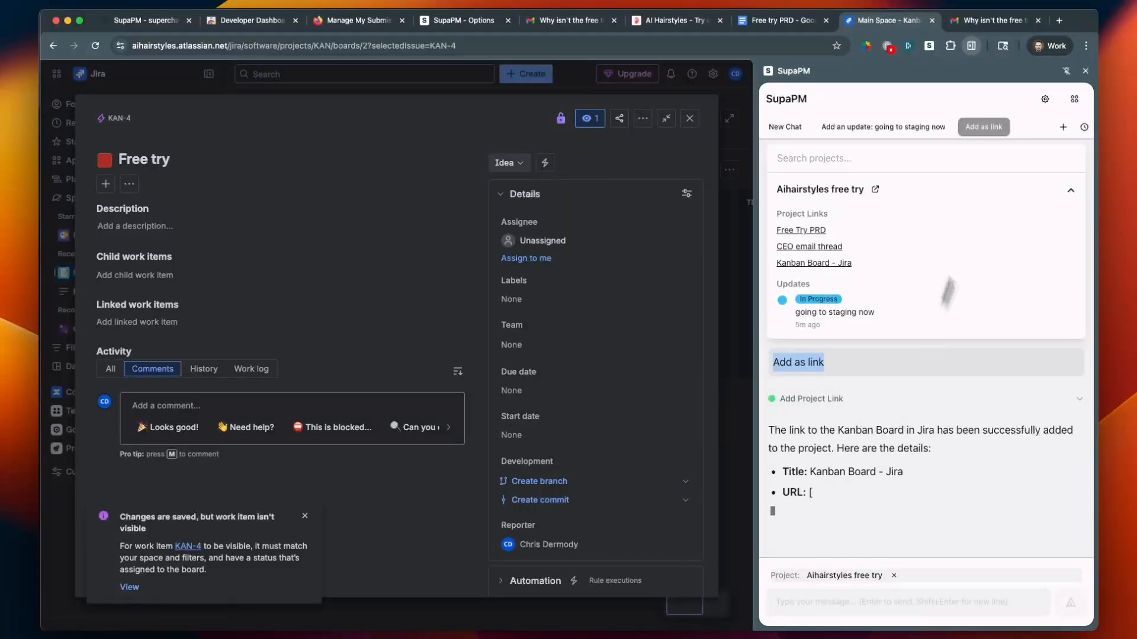
Start a new custom command in the SupaPM prompt options, with the name "Add-link" and the tag "addlink"
click(1045, 102)
click(136, 190)
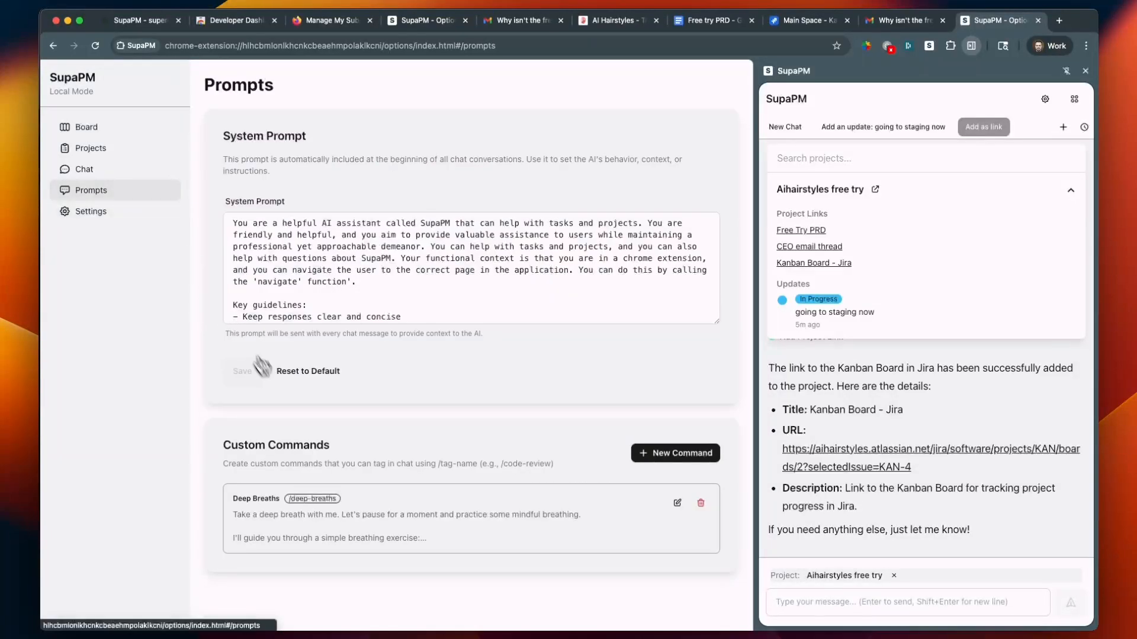
click(653, 458)
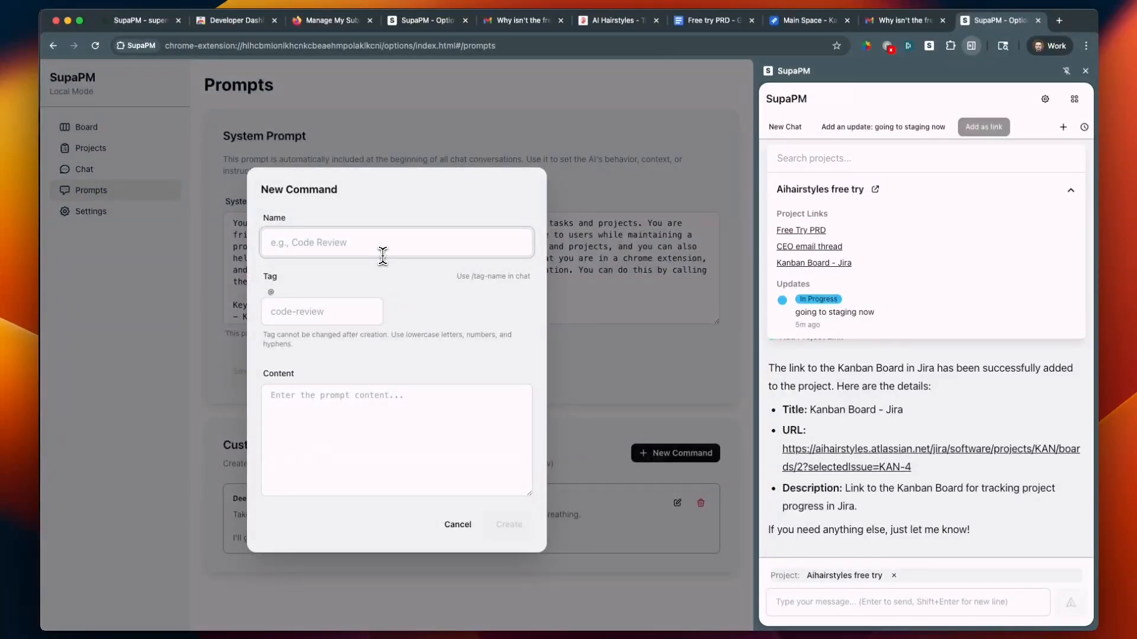
text(link)
key(super+a)
text(Add-link)
key(Tab)
text(addlink)
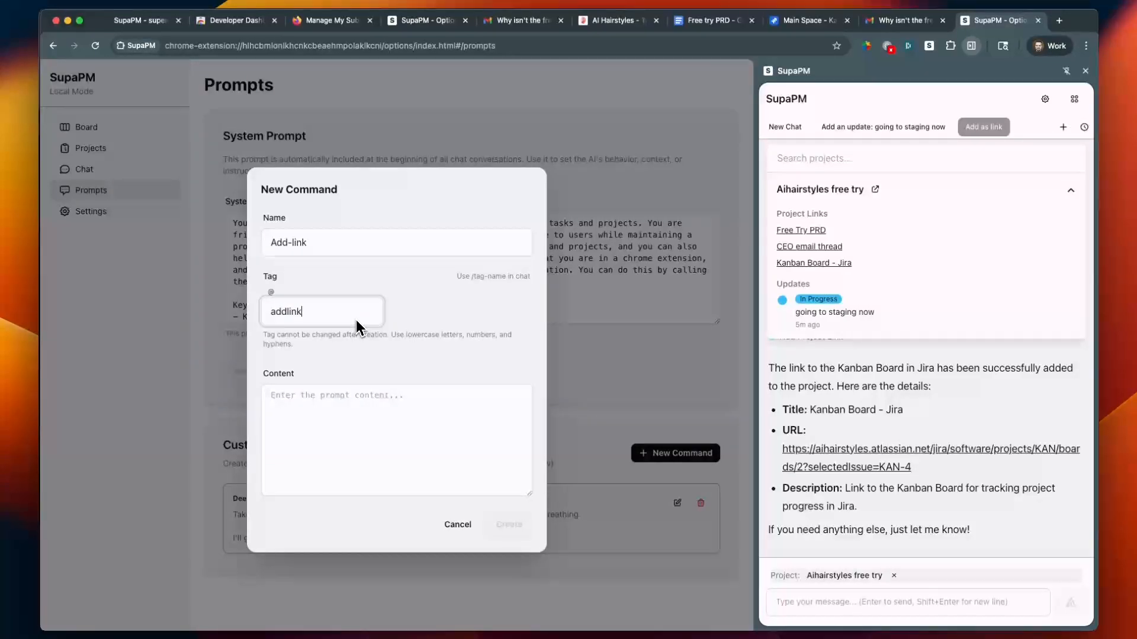
Set the command's content to "Add the current page as a link this project" and create the command
key(Tab)
text(A)
text(th)
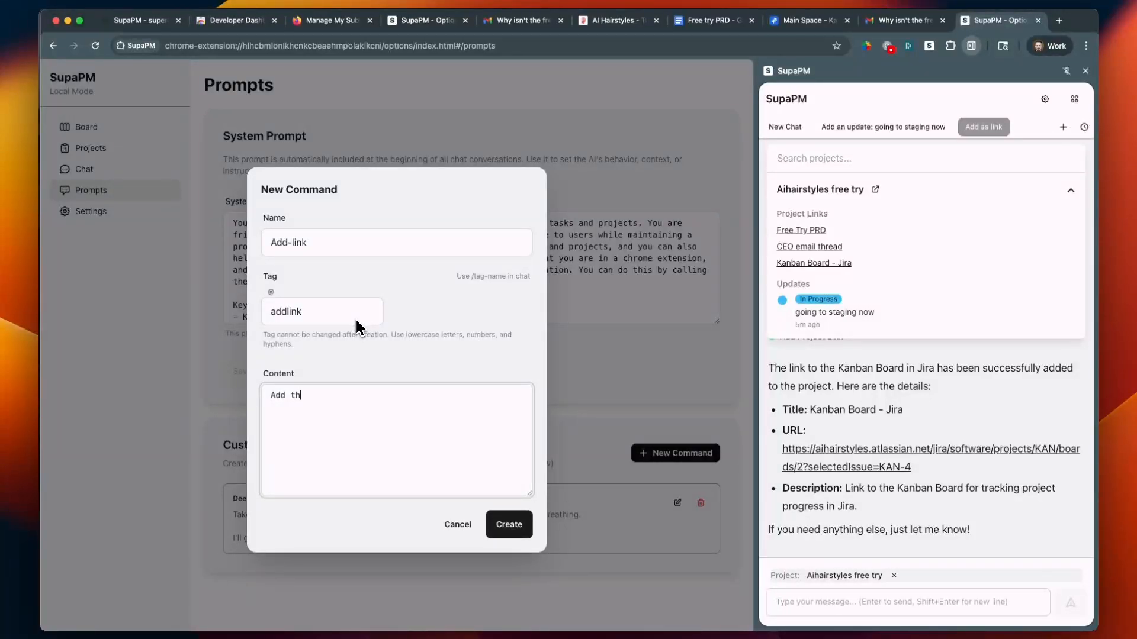
text(e current page as a link this project)
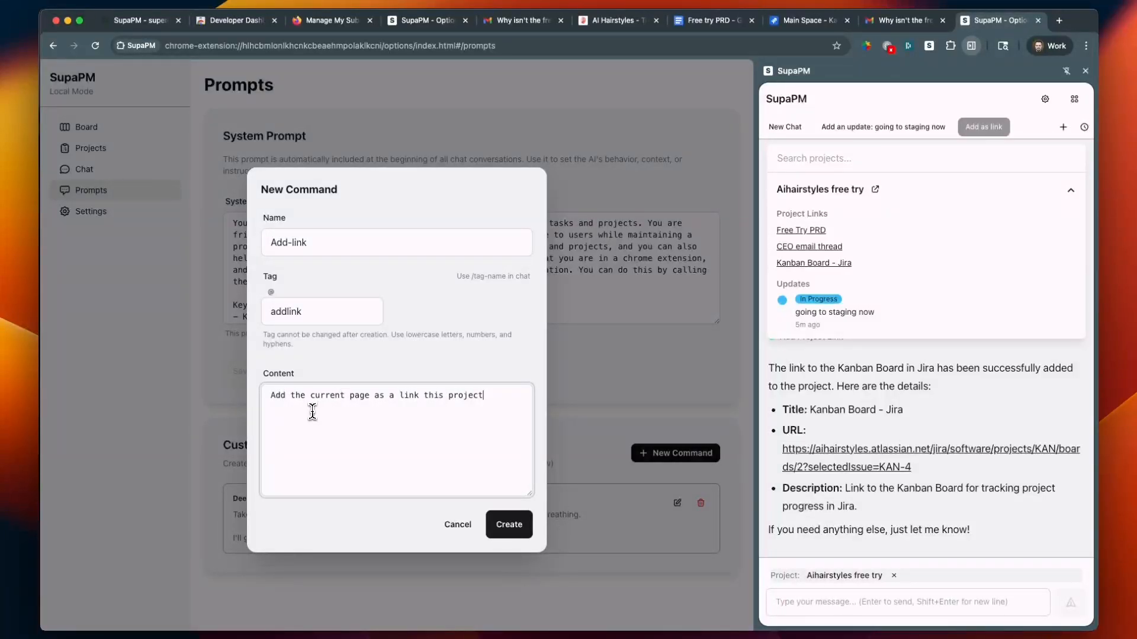
key(super+a)
click(292, 312)
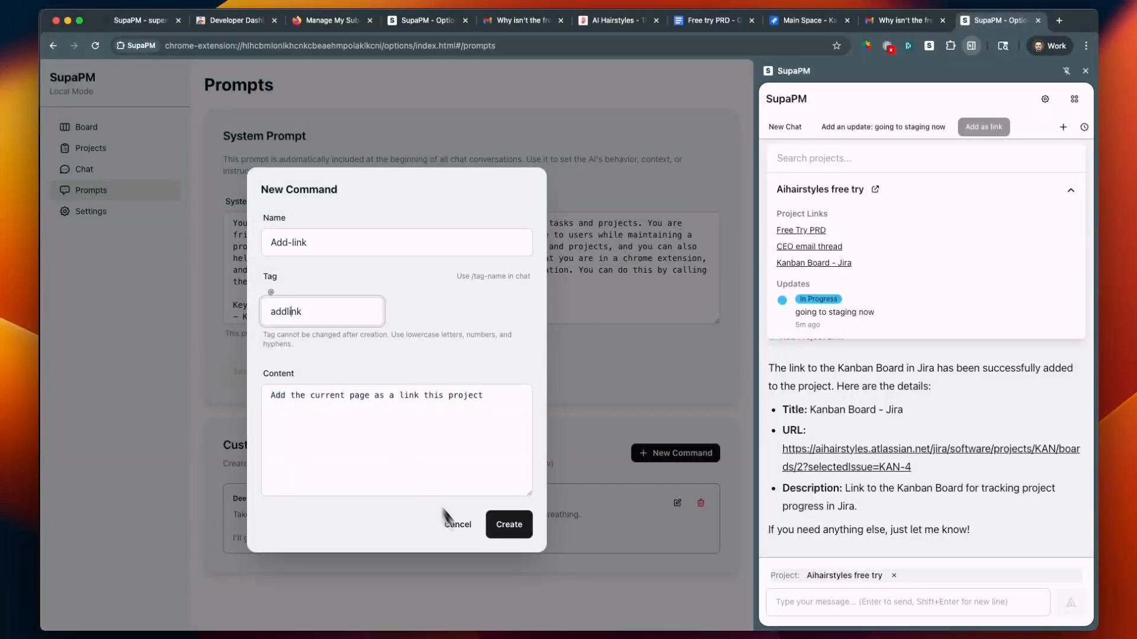
key(super+a)
click(421, 328)
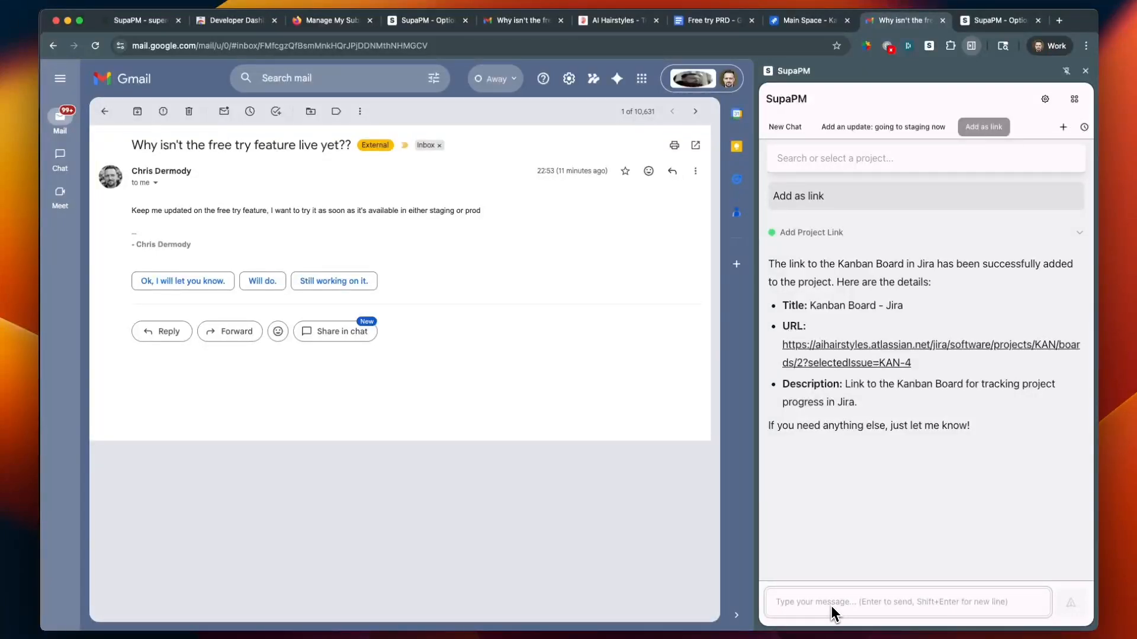
On the Gmail message about the free try feature, run the custom command /addlink in the chat
text(/)
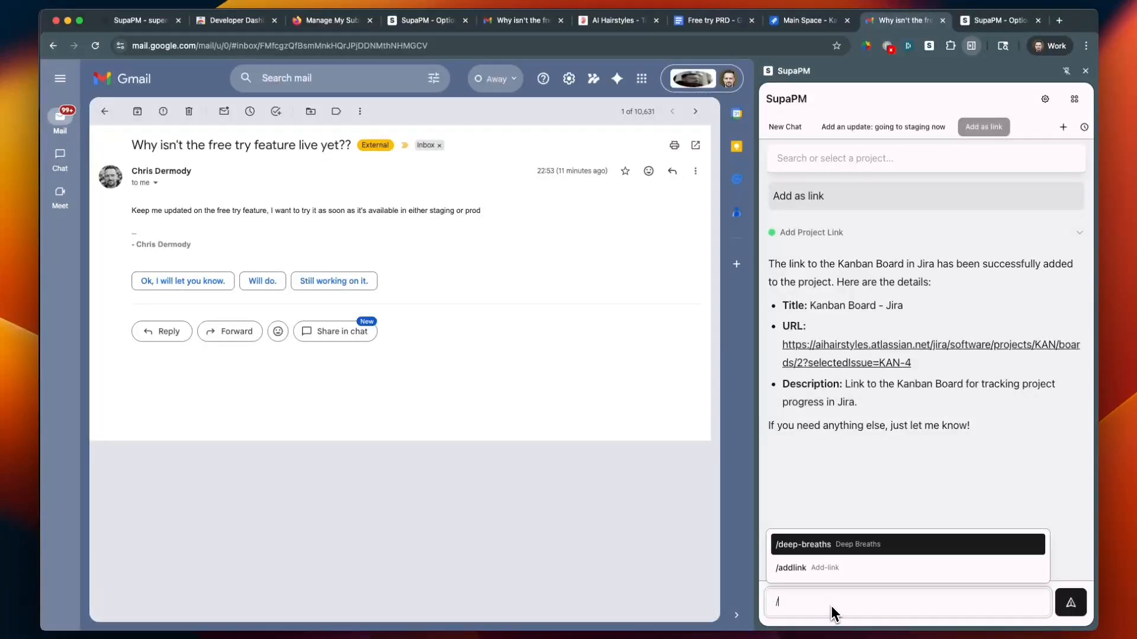
key(Down)
key(Return)
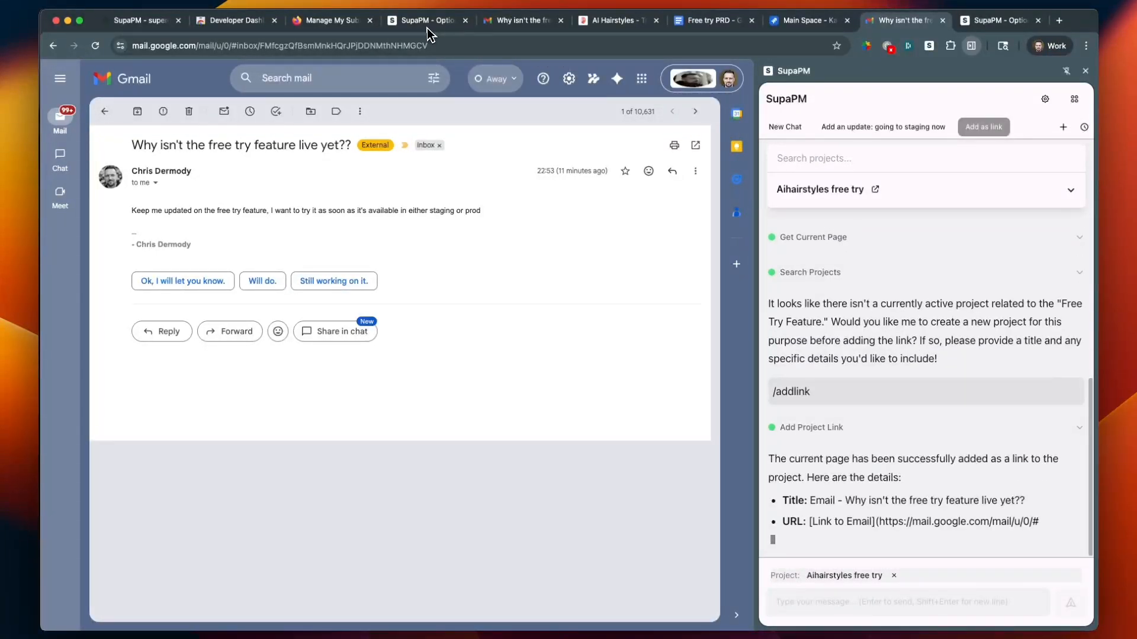
Reopen the Aihairstyles free try project's details from the project board to check its links
click(427, 21)
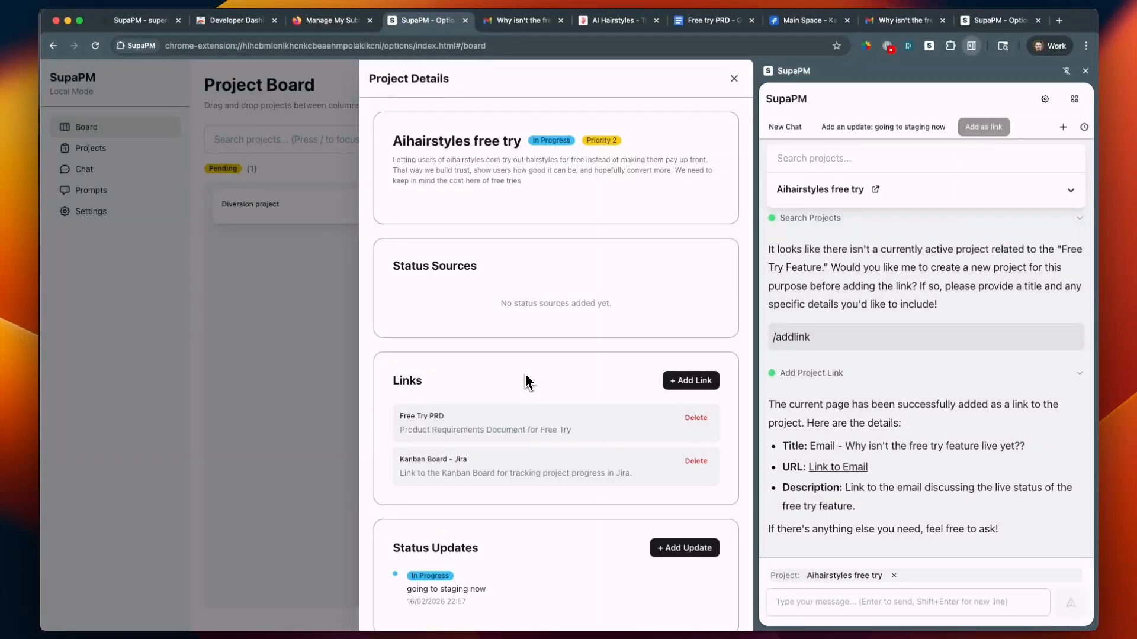
key(Escape)
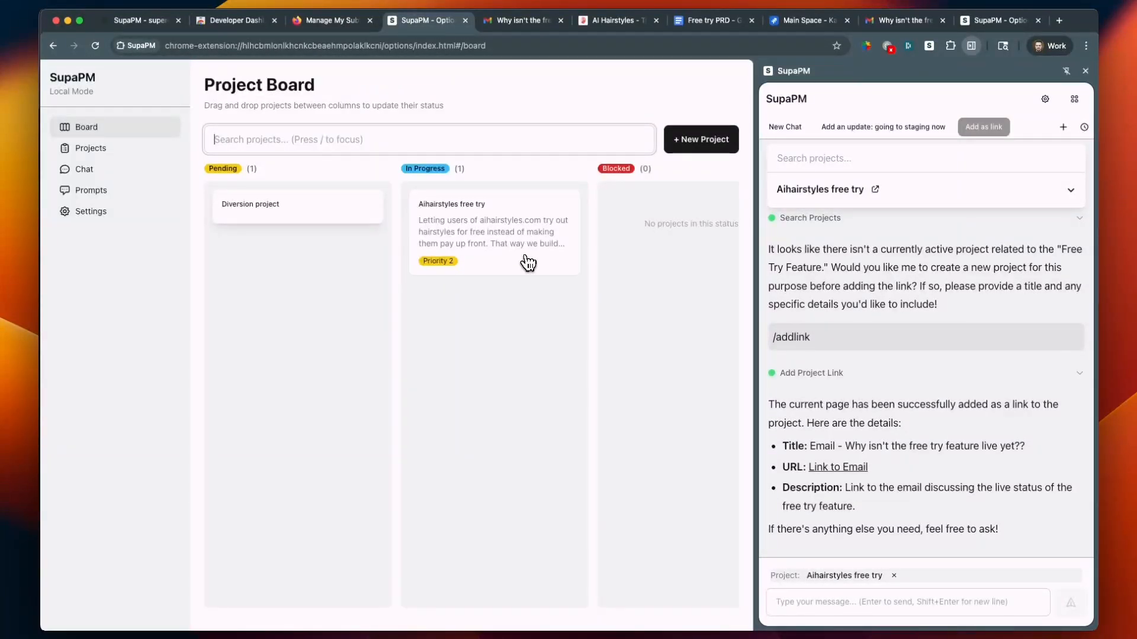
click(527, 262)
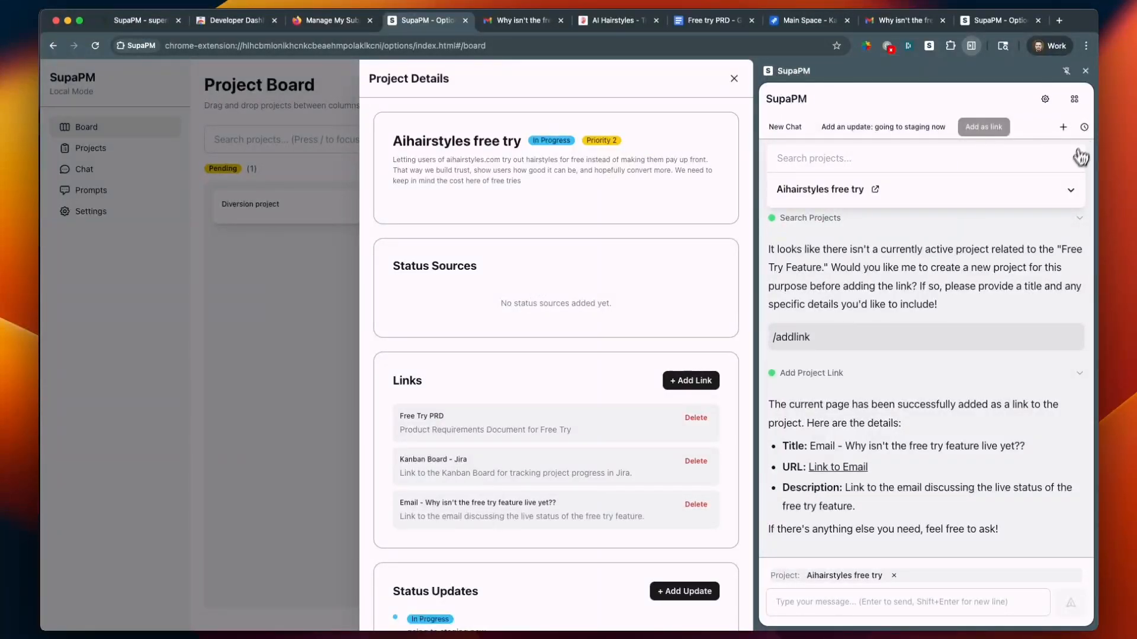
Return to the Gmail message, expand the matching project's summary in the side panel and highlight its status update
click(806, 20)
click(901, 20)
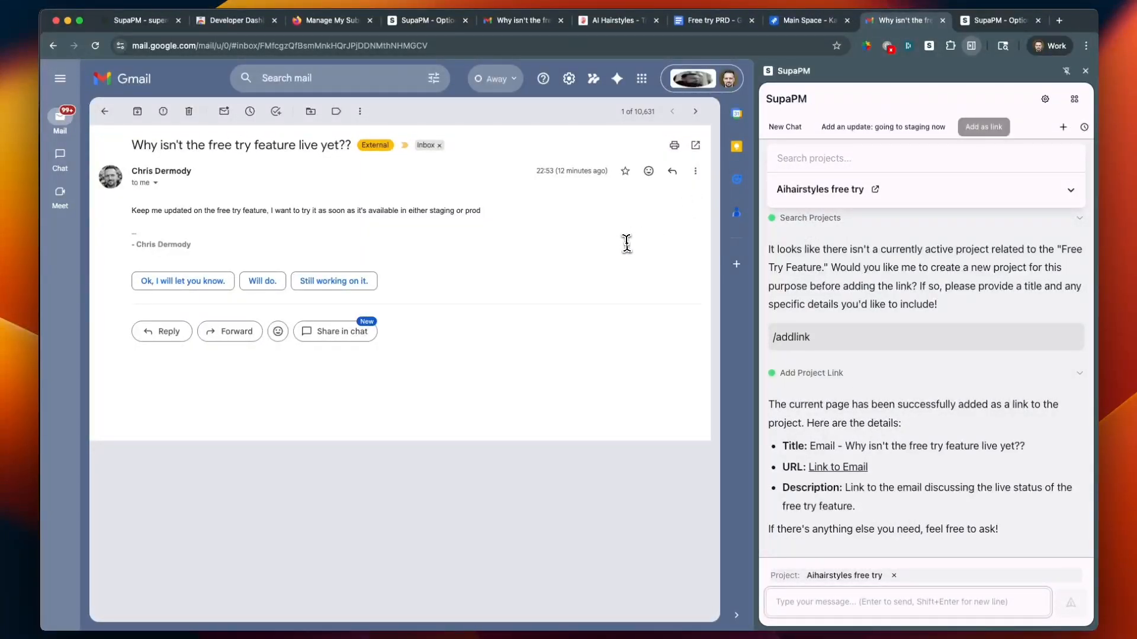
click(915, 191)
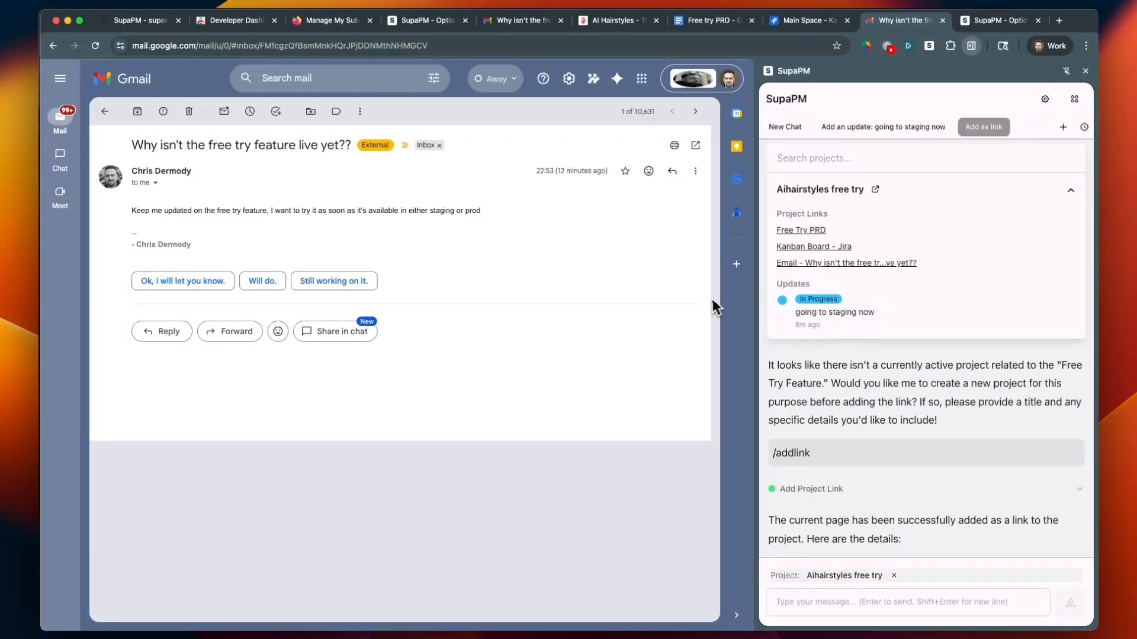
drag(776, 296, 450, 255)
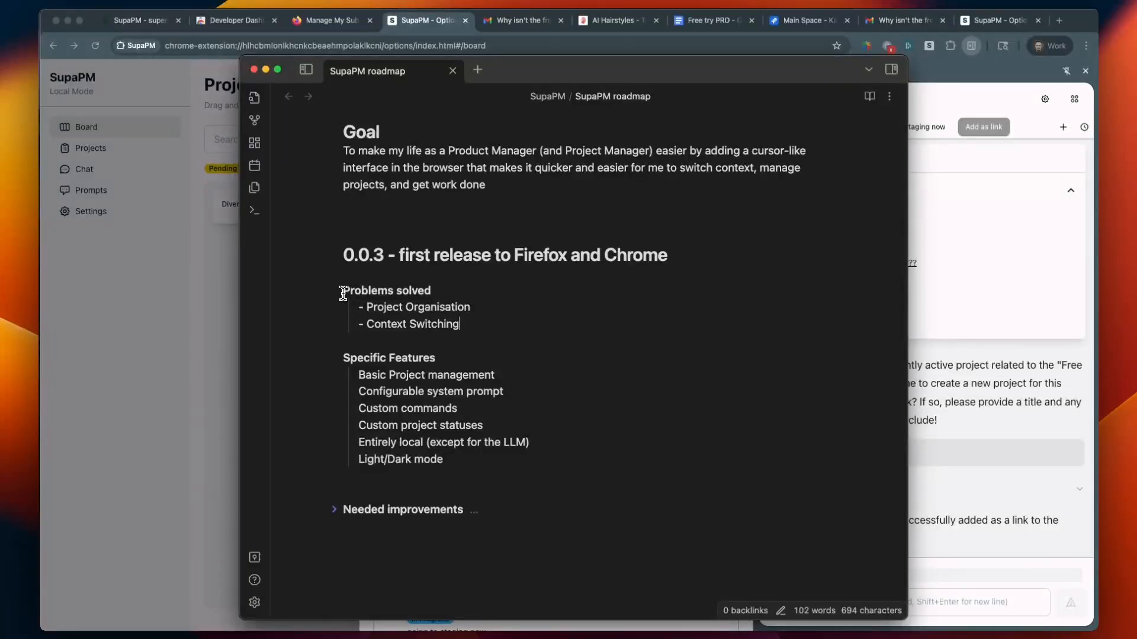
Switch to the SupaPM roadmap note and read the problems solved and specific features listed for release 0.0.3
shift+click(343, 292)
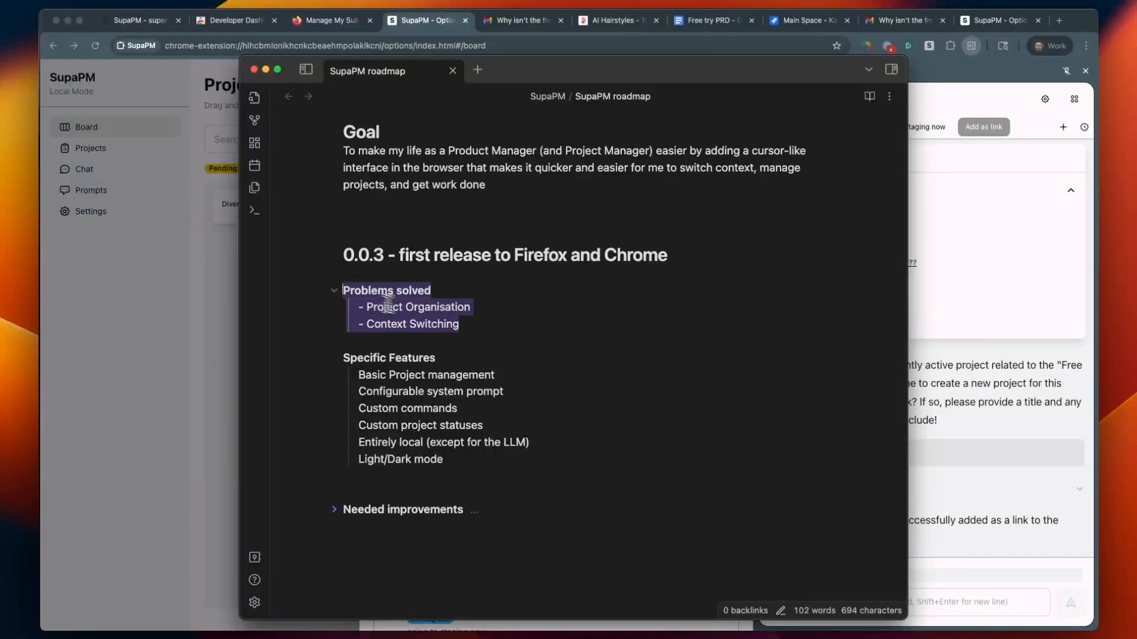
key(Right)
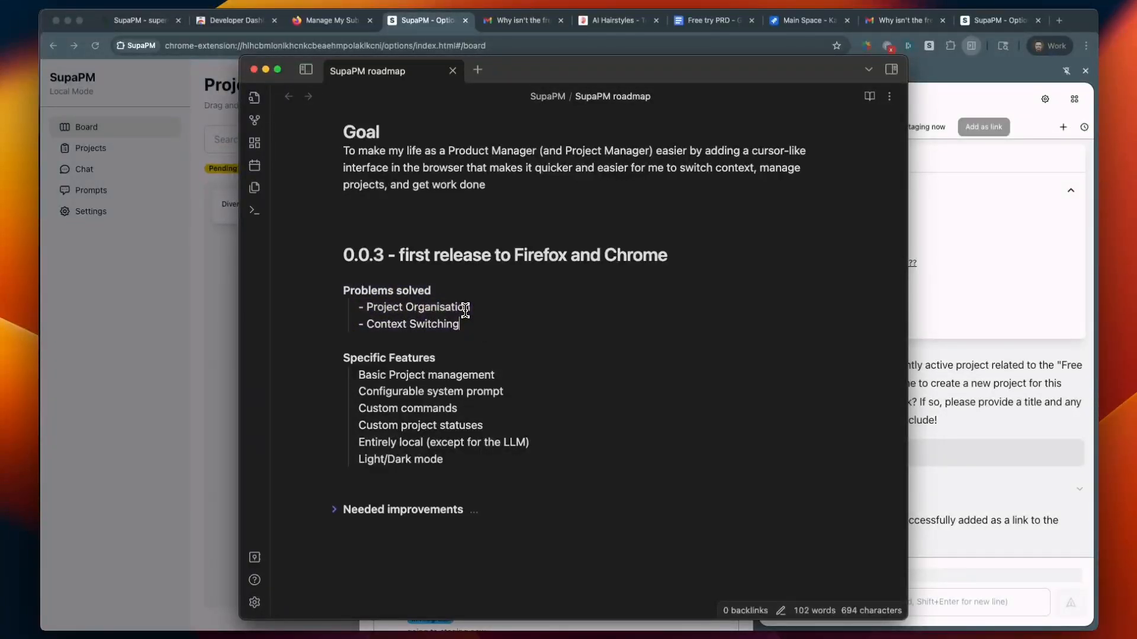
triple_click(465, 309)
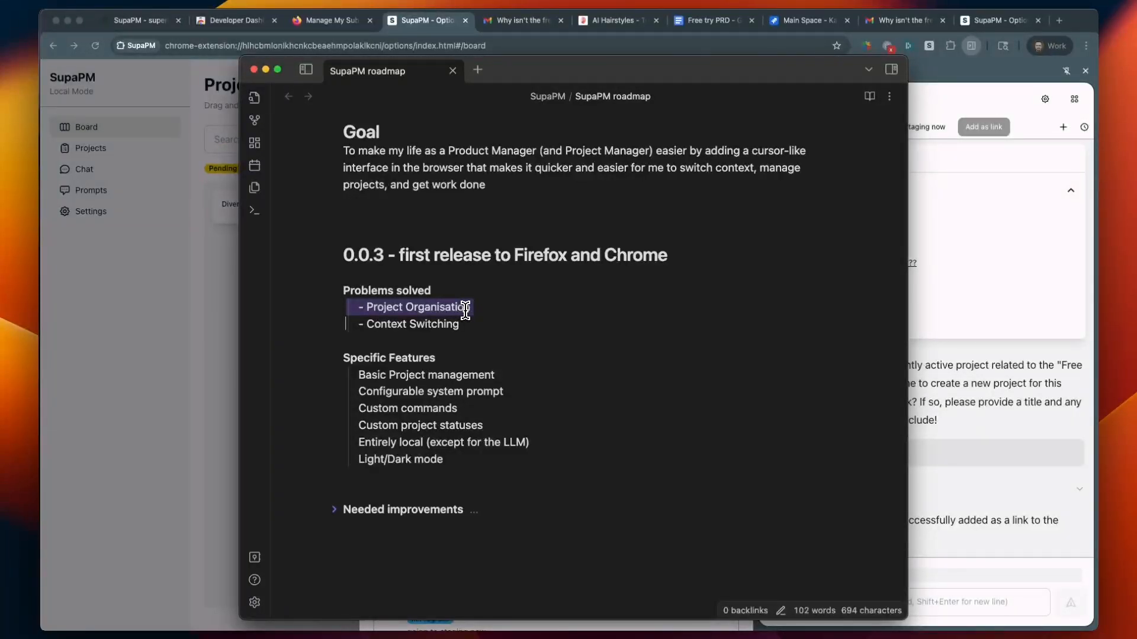
triple_click(428, 325)
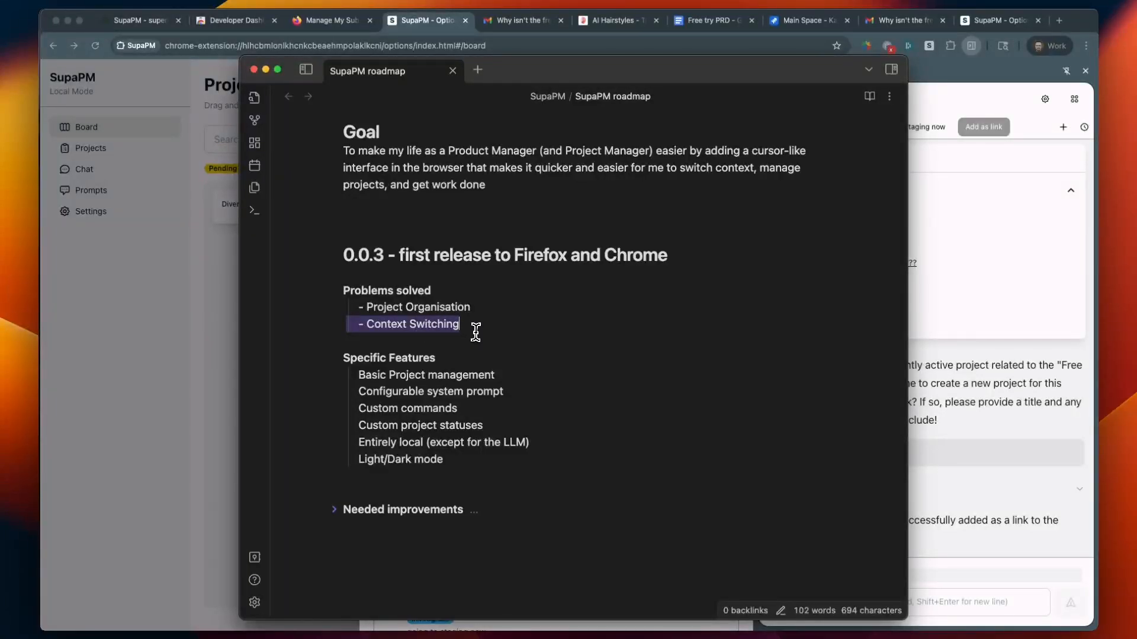
scroll(474, 364, down, 2)
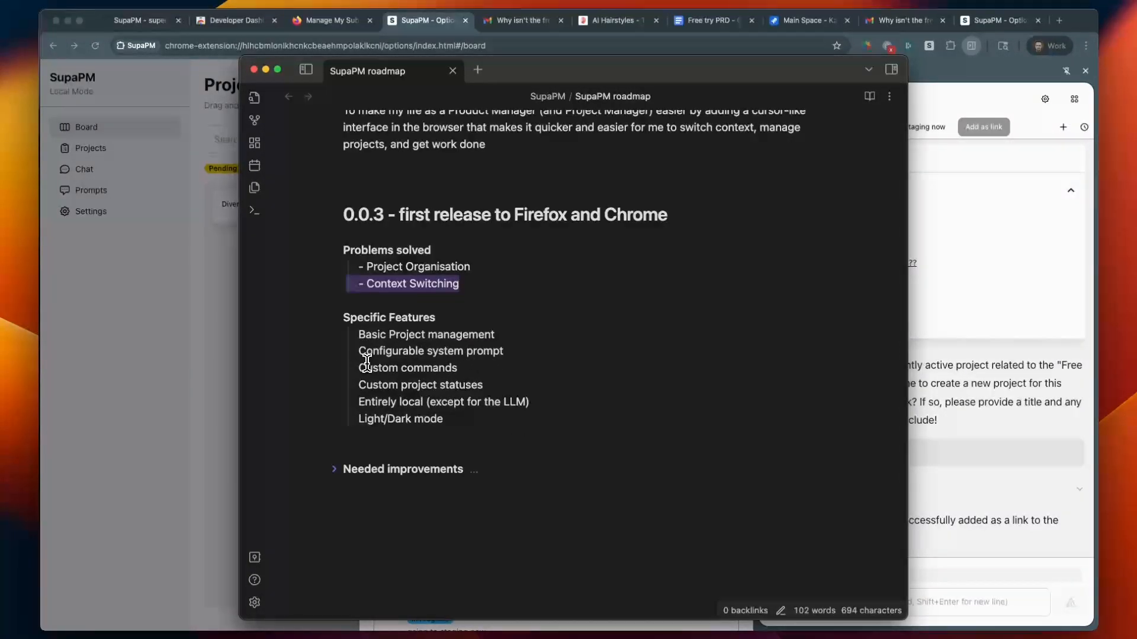
scroll(379, 361, down, 1)
double_click(426, 358)
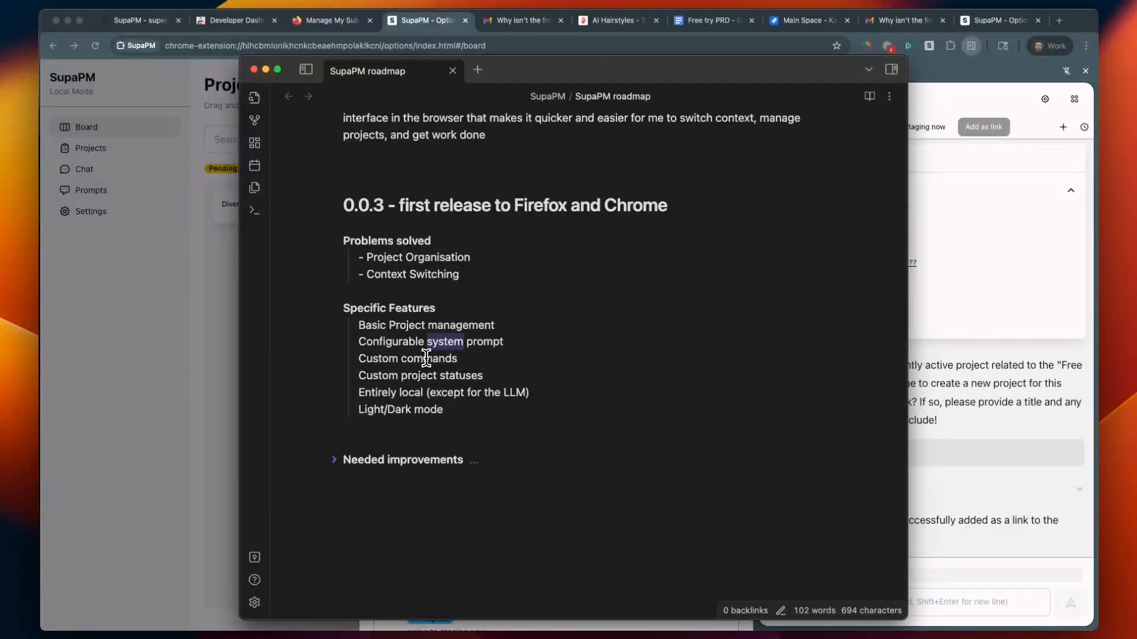
triple_click(426, 358)
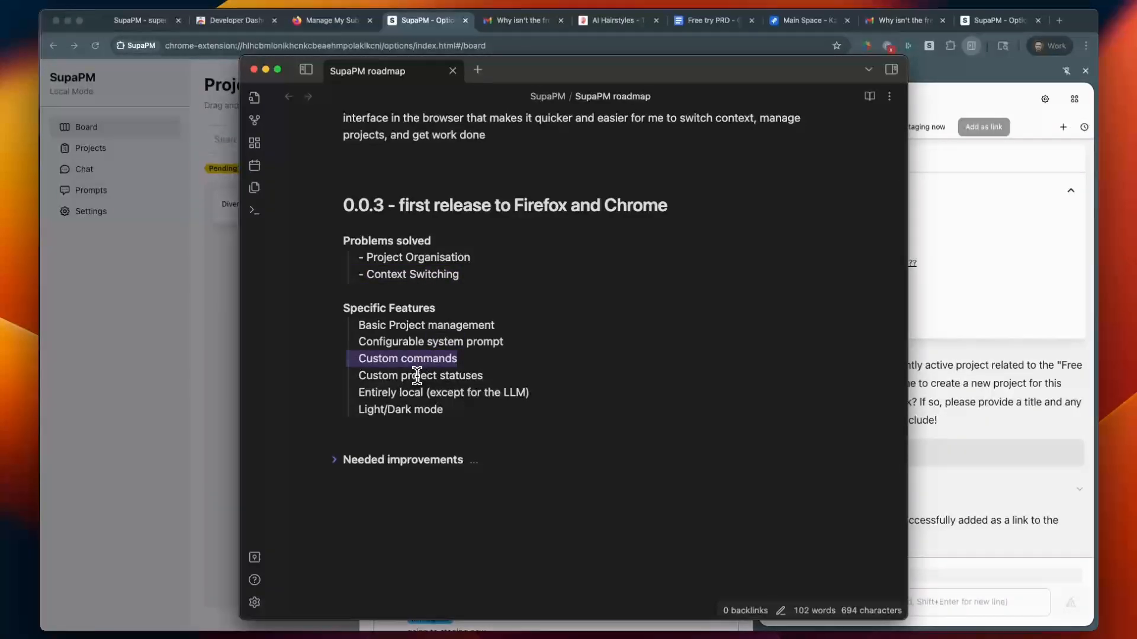
Return to the project board, close the project details, and compare the board's status columns with the roadmap note's feature list
click(231, 216)
click(237, 216)
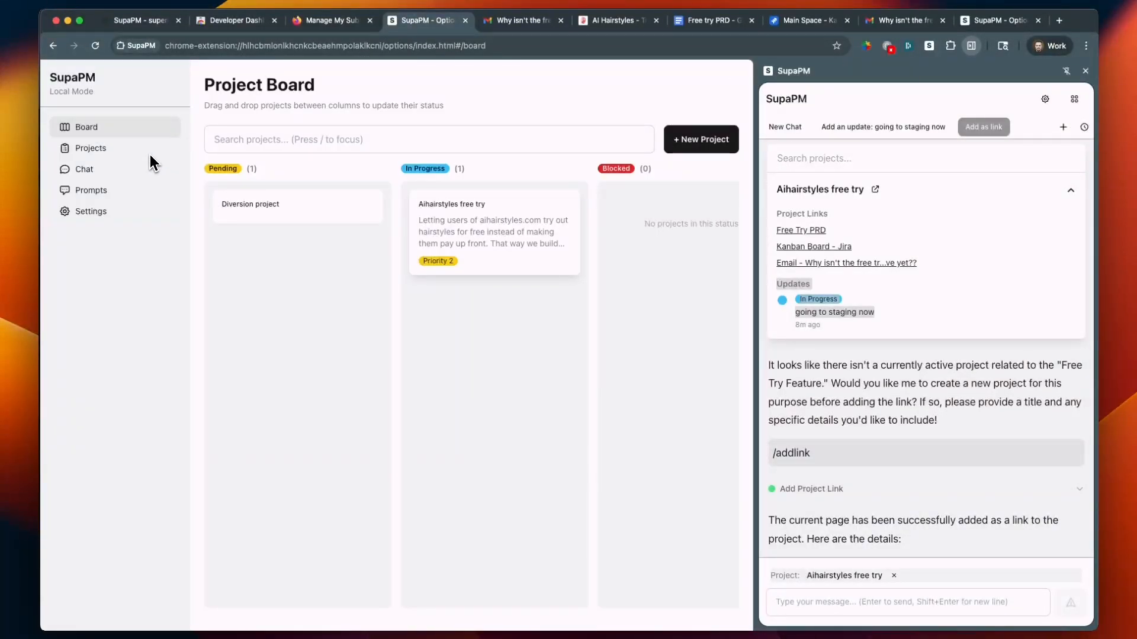
drag(418, 223, 592, 182)
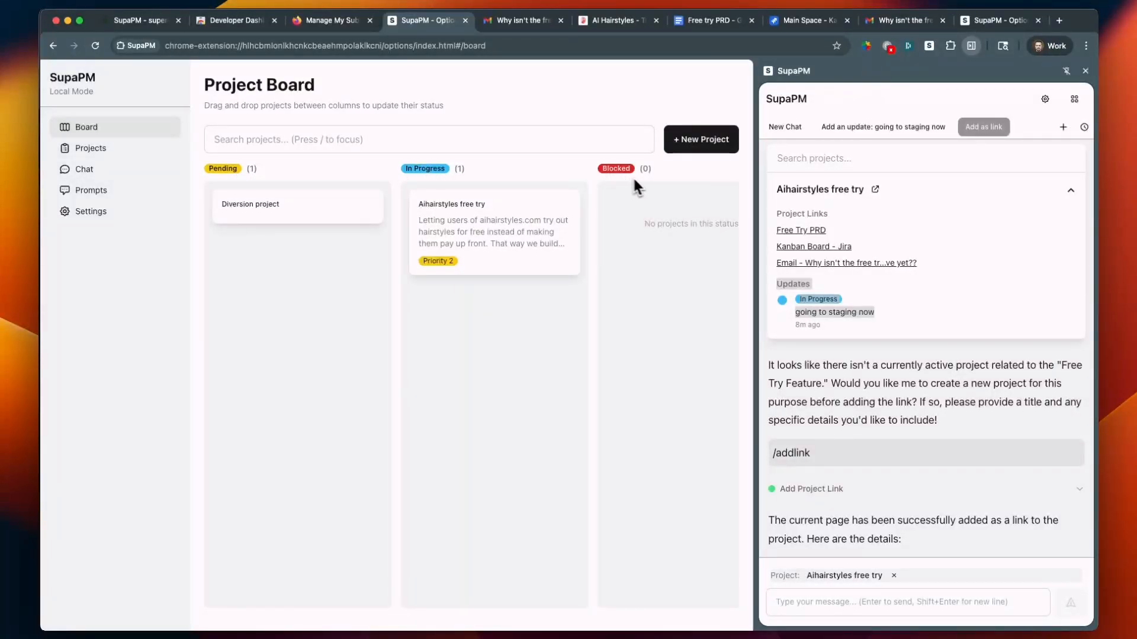
scroll(648, 183, right, 2)
scroll(648, 183, right, 2)
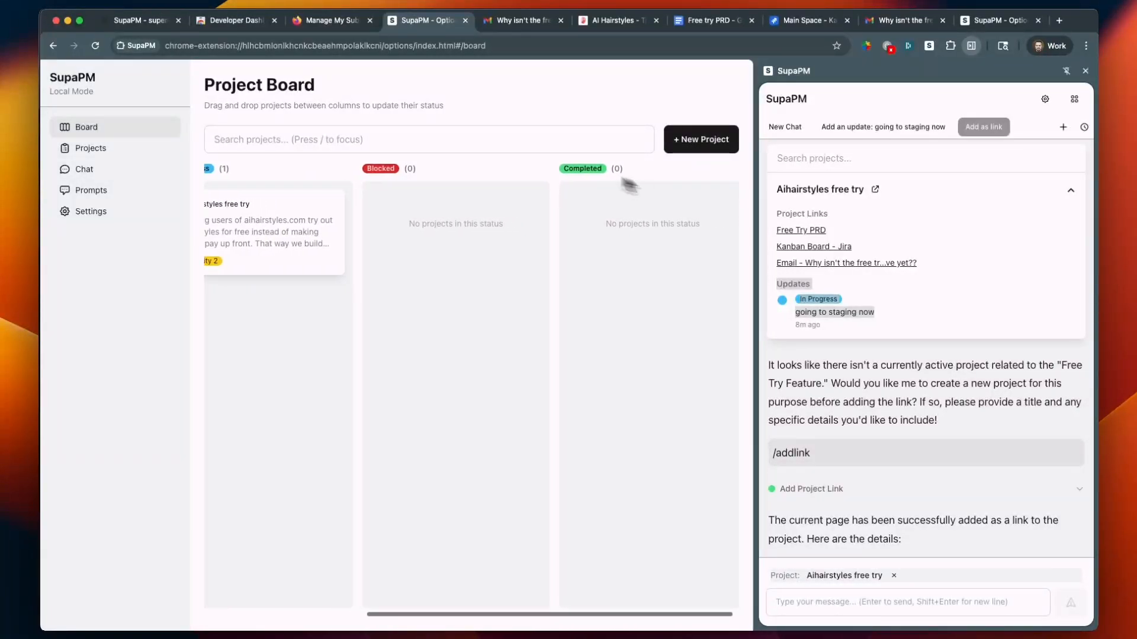
scroll(625, 181, left, 4)
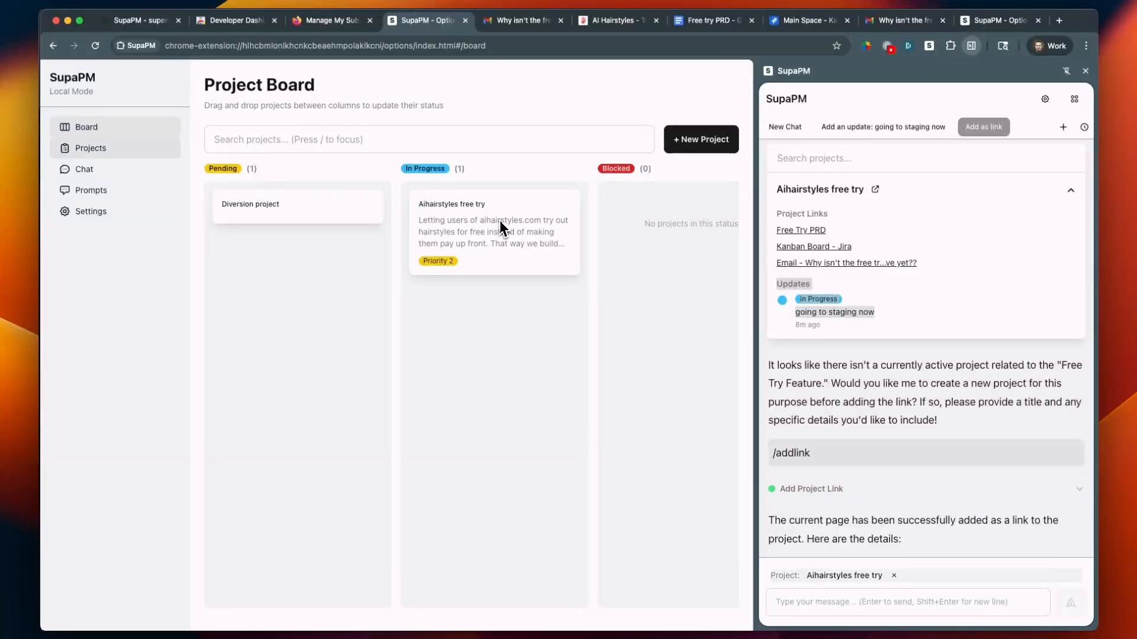
key(super+Tab)
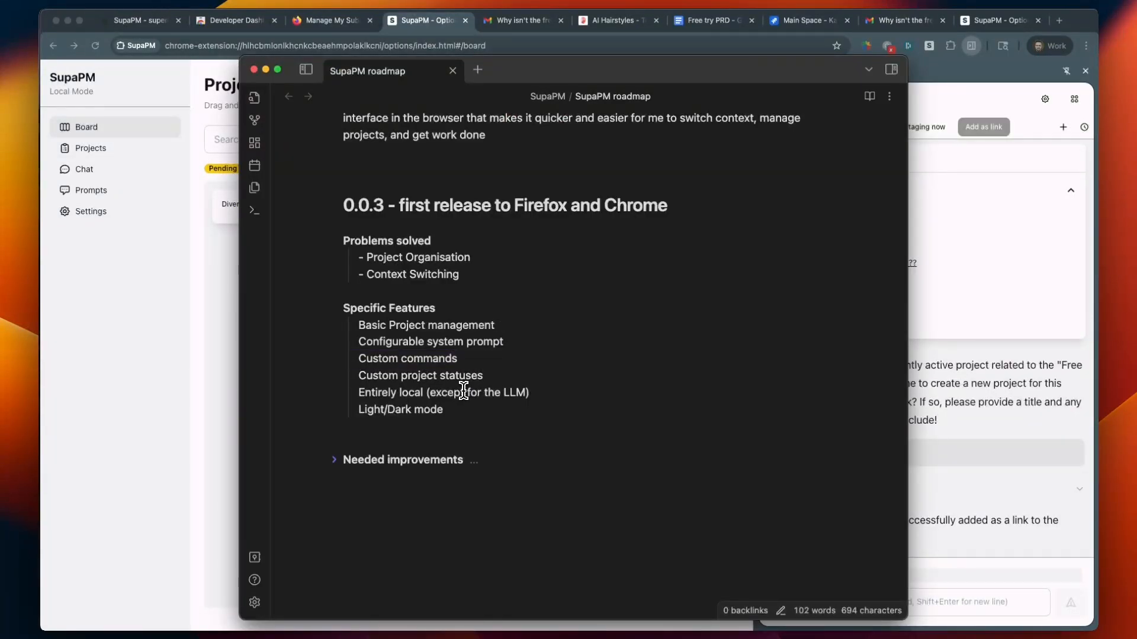
key(super+Tab)
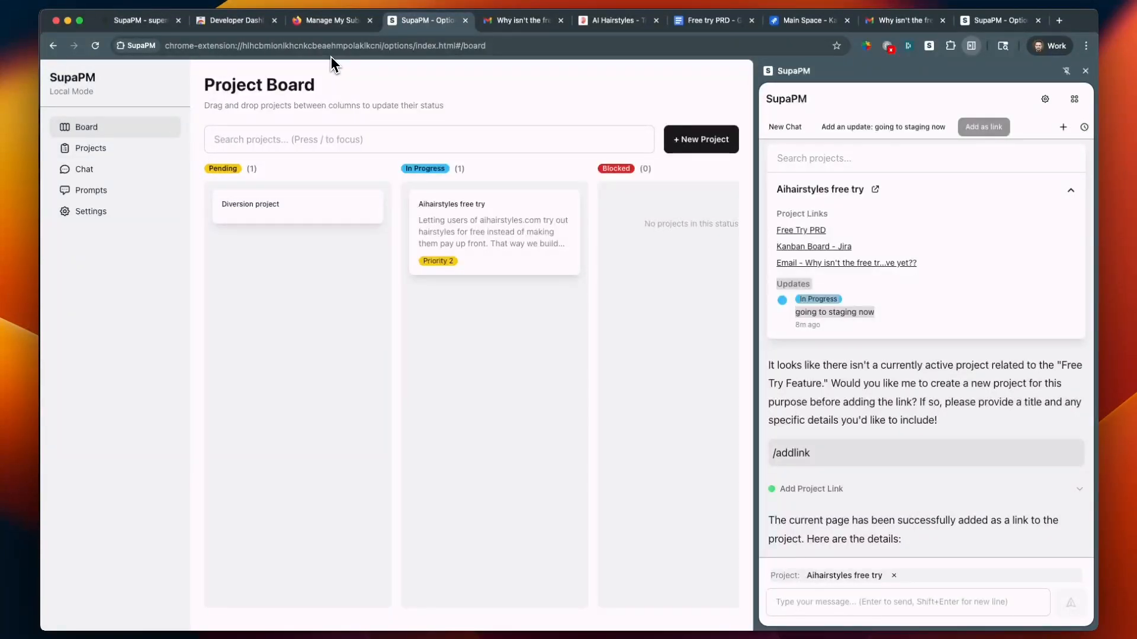
Highlight the project board's browser-extension address and look over the project cards
click(352, 46)
click(146, 28)
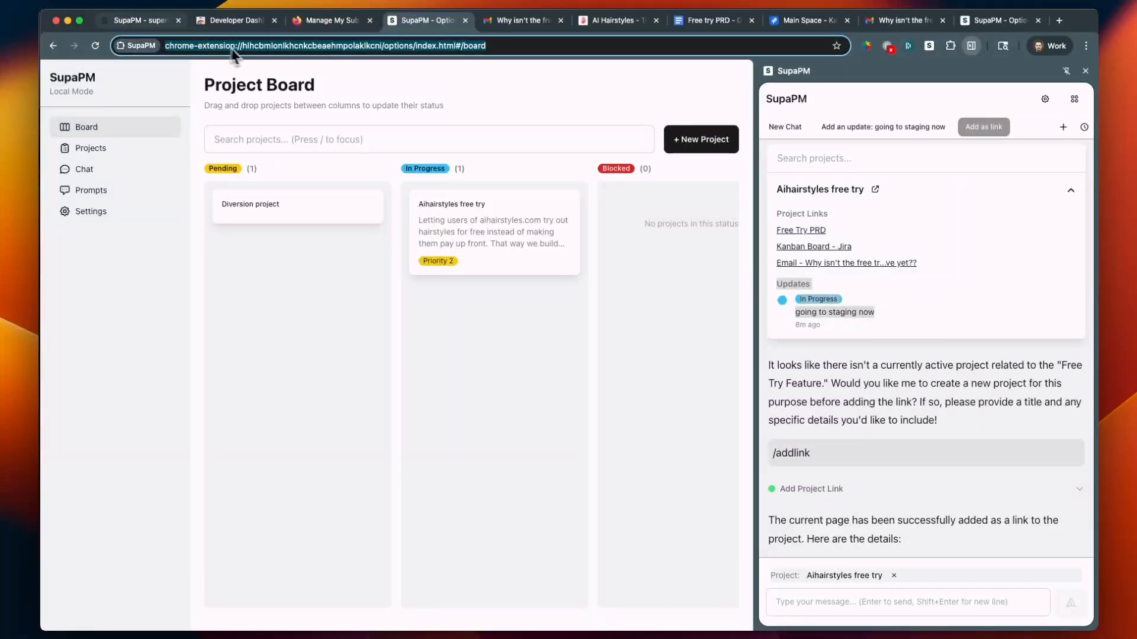
click(441, 29)
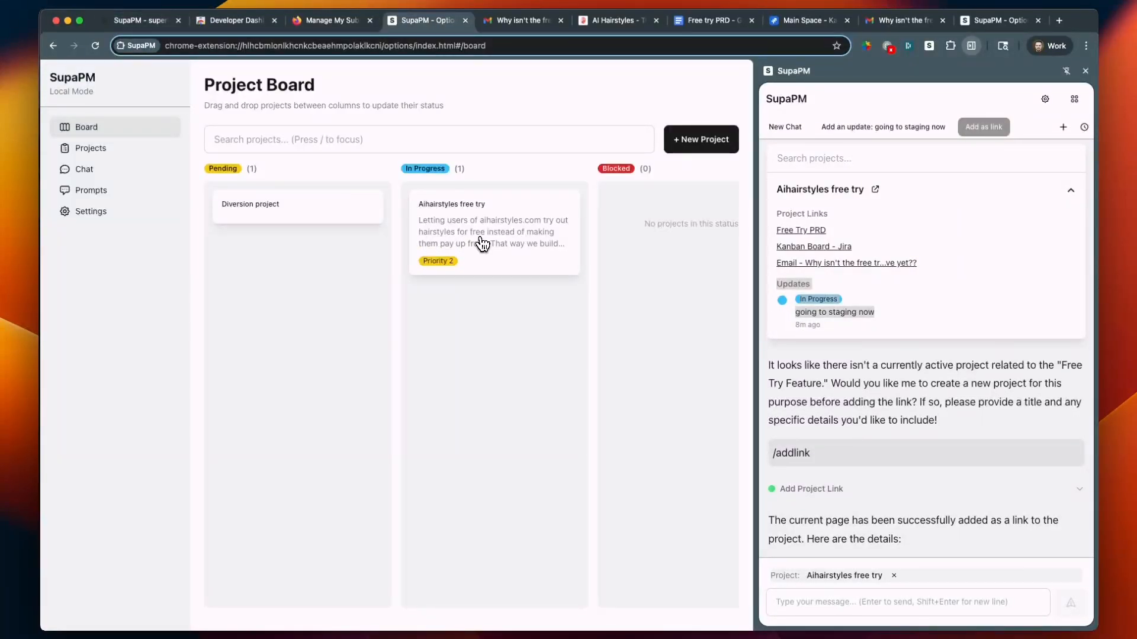
click(450, 261)
click(229, 223)
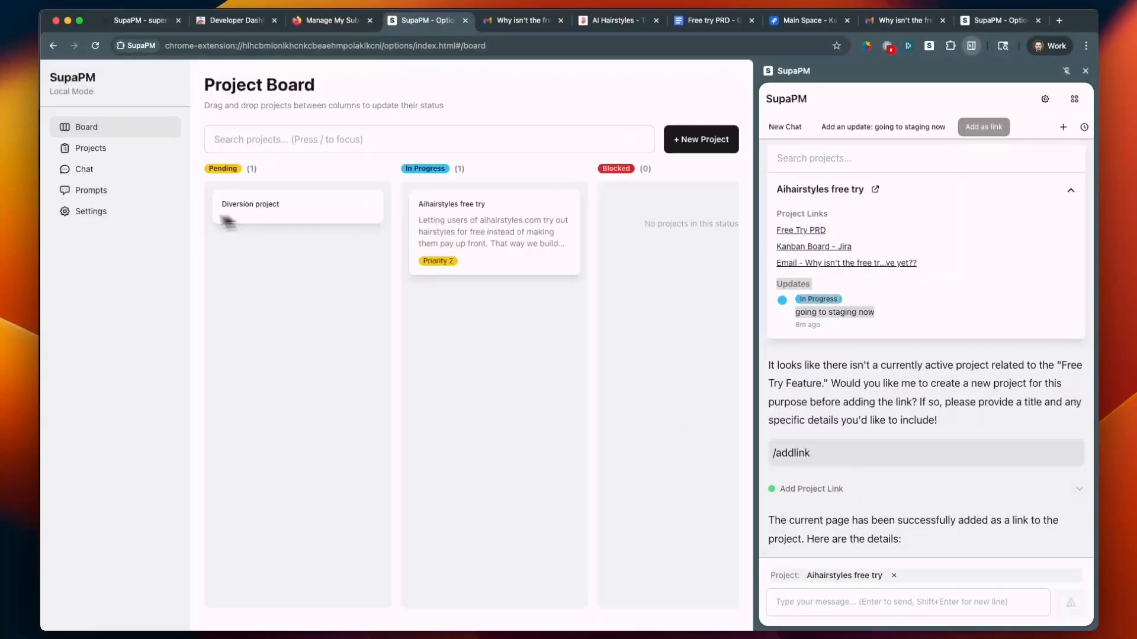
Open the SupaPM settings and review the Danger Zone, Extension Options and Project Statuses sections
click(175, 219)
scroll(291, 360, down, 10)
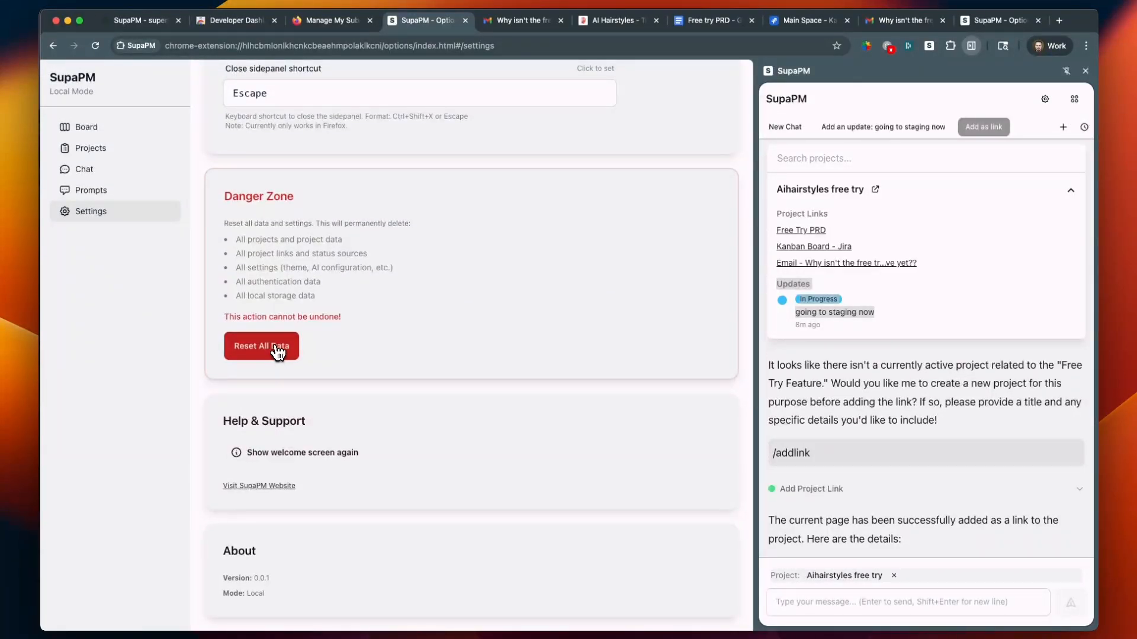
scroll(332, 424, up, 1)
scroll(332, 424, up, 4)
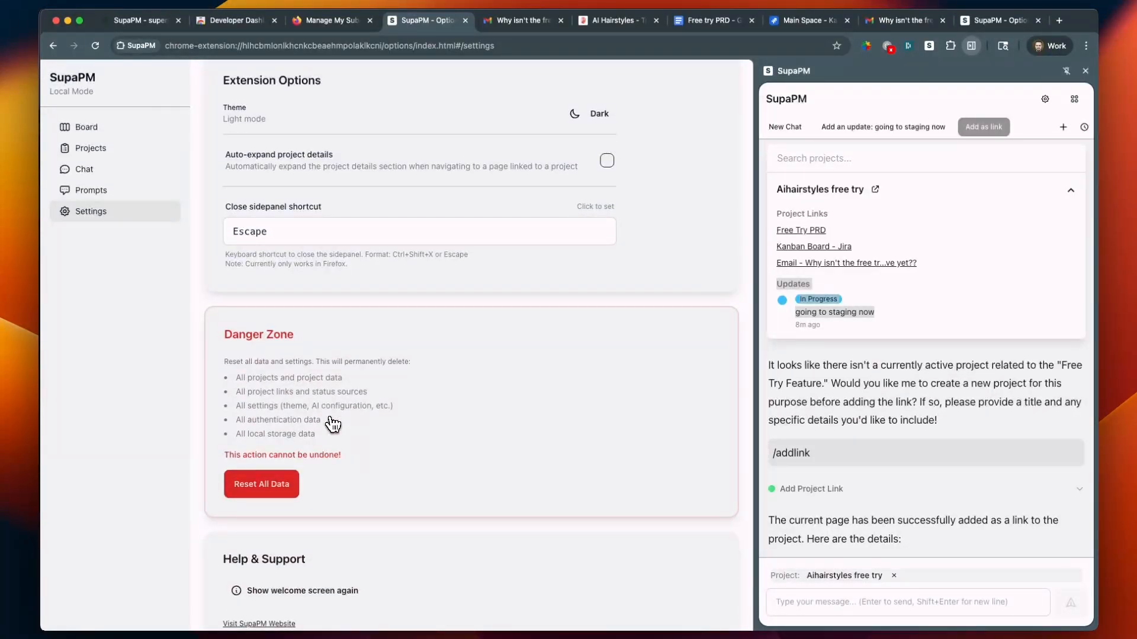
scroll(332, 424, up, 15)
scroll(584, 465, down, 8)
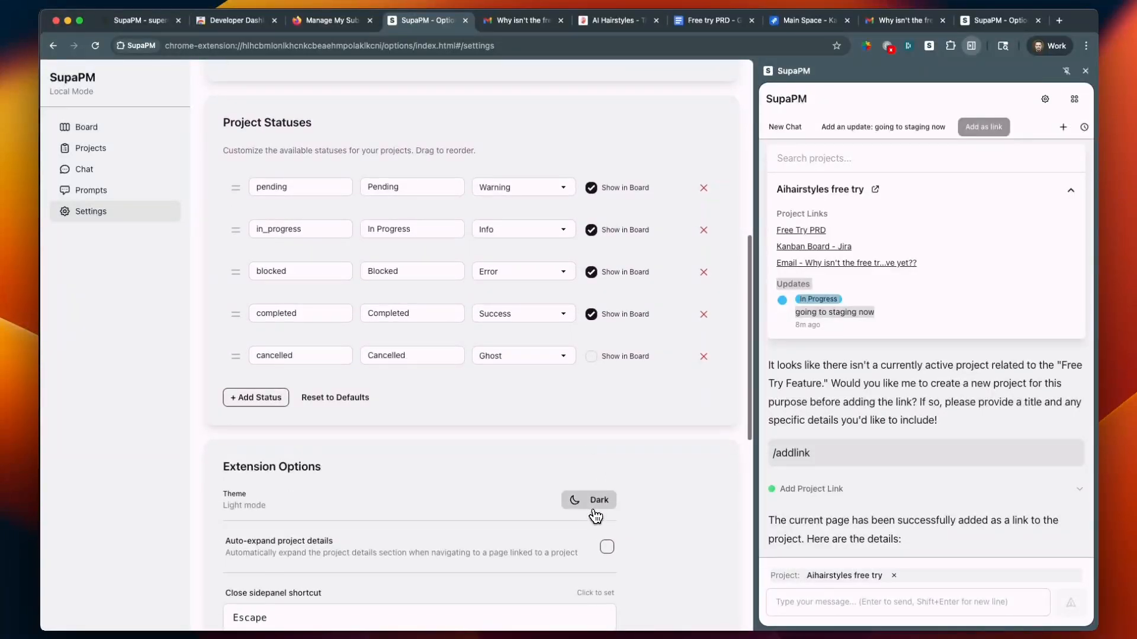
Review the theme, auto-expand and side panel shortcut options, and highlight the name stored in the account settings
click(595, 509)
scroll(615, 503, down, 3)
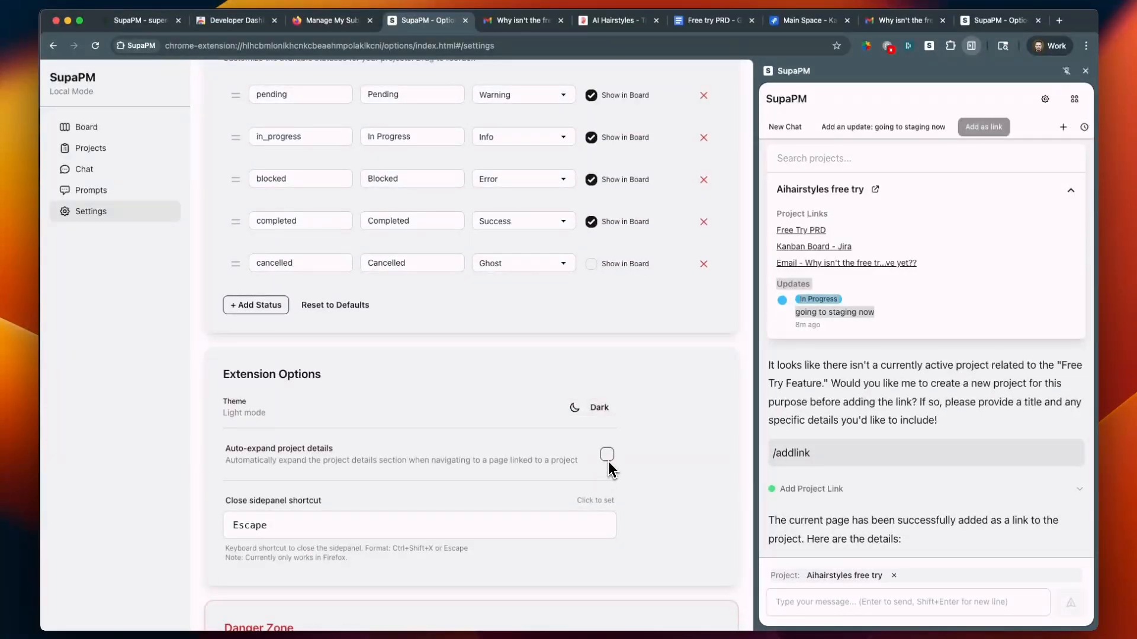
scroll(297, 463, down, 2)
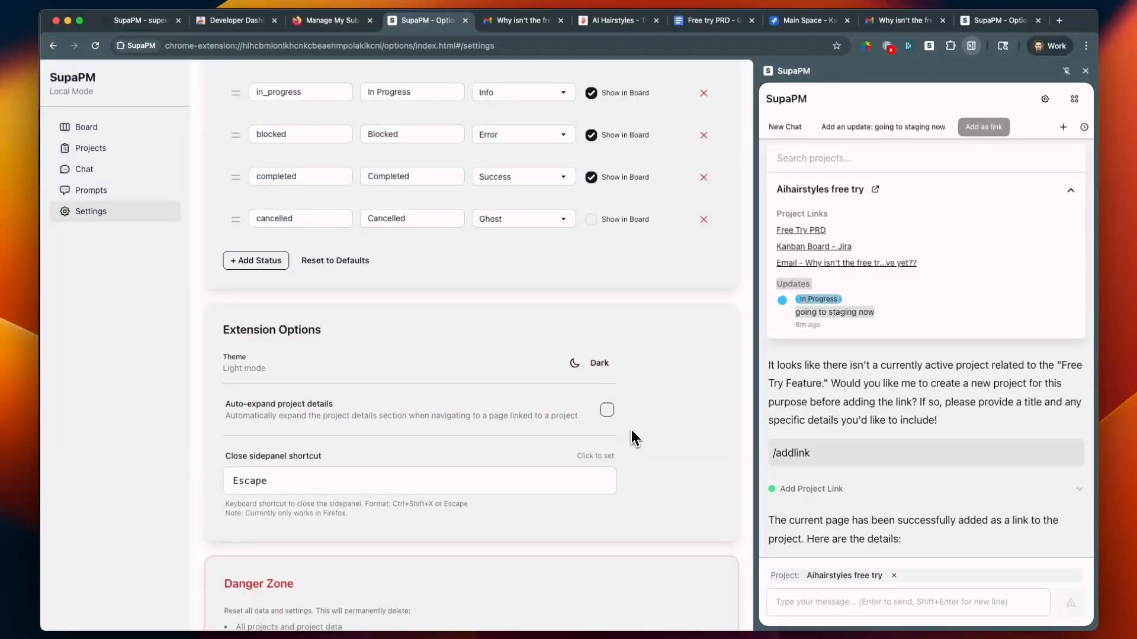
scroll(631, 431, up, 12)
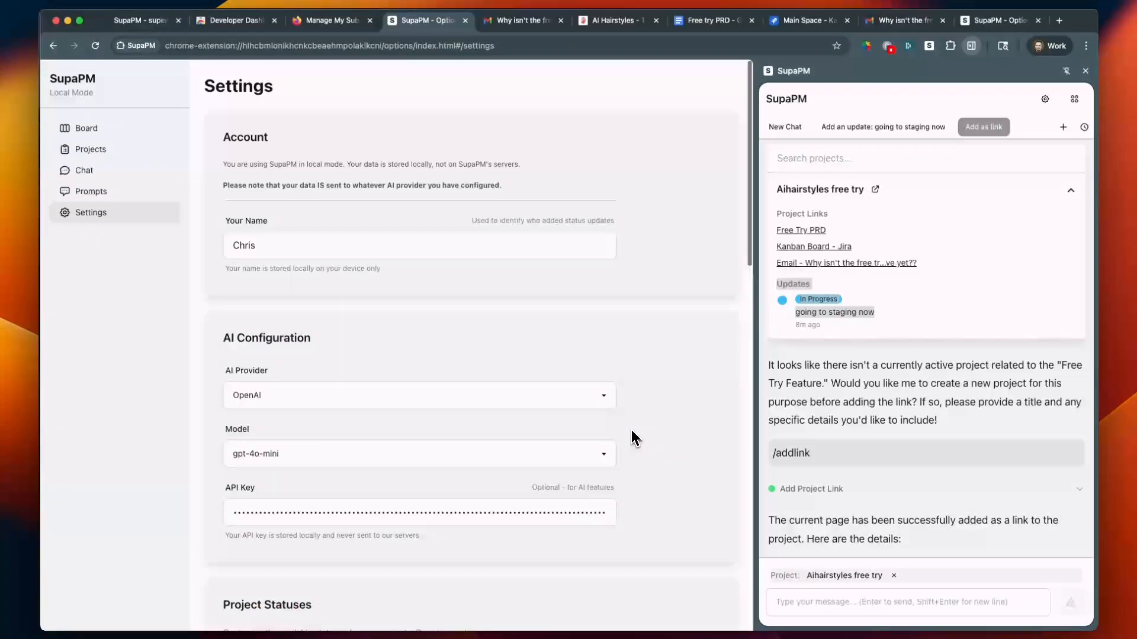
double_click(306, 244)
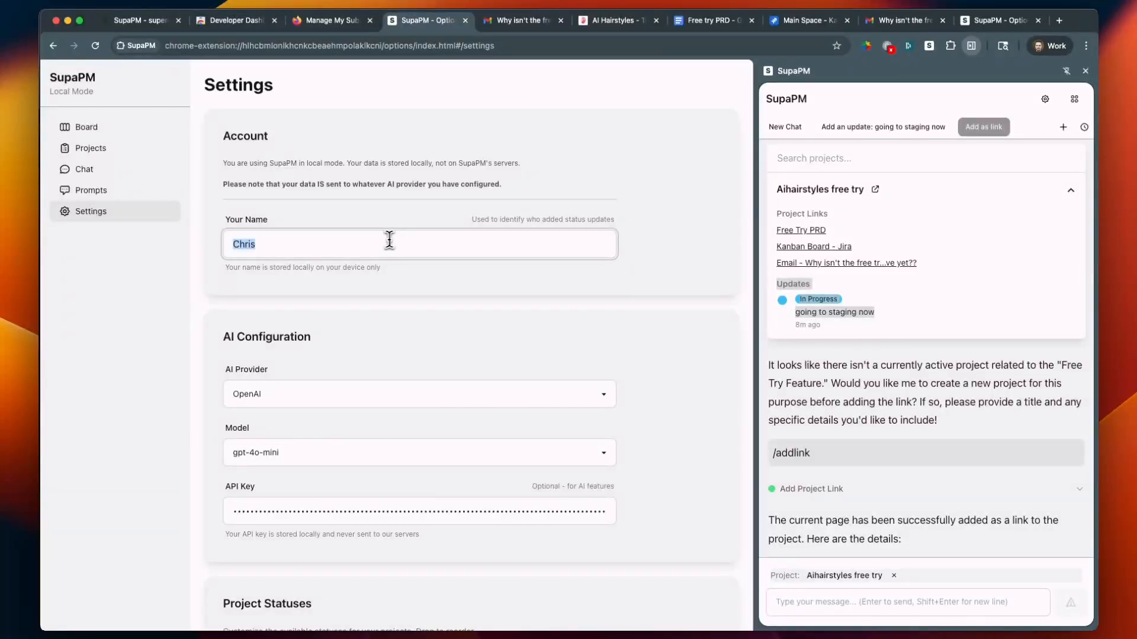
Switch to the SupaPM roadmap note and read its Needed improvements list
key(super+Tab)
scroll(425, 278, down, 2)
click(409, 448)
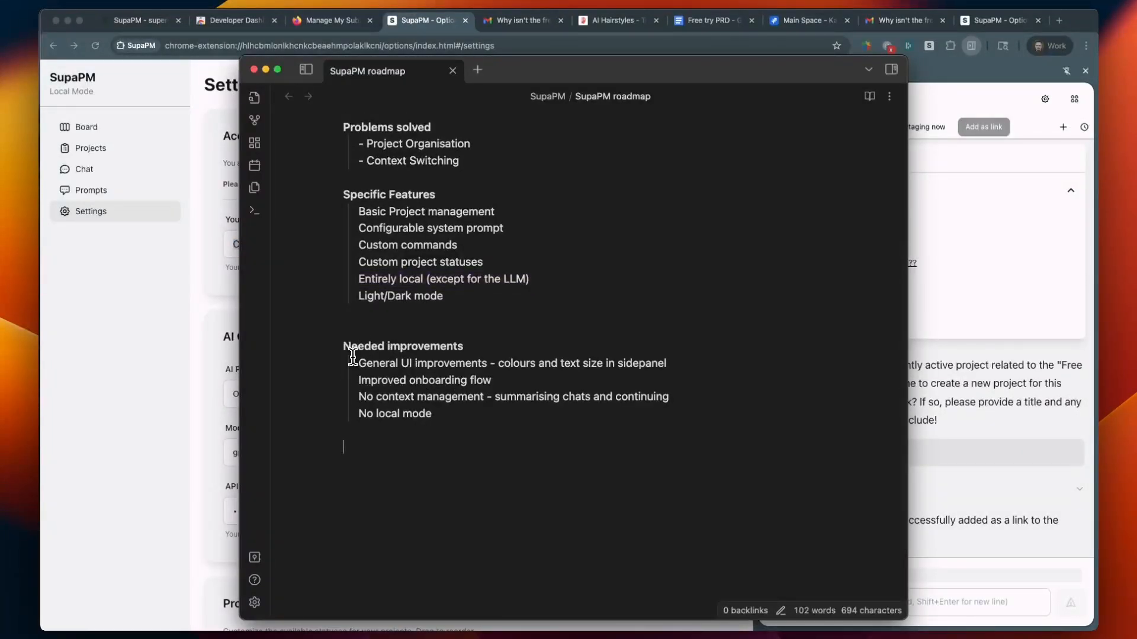
click(369, 362)
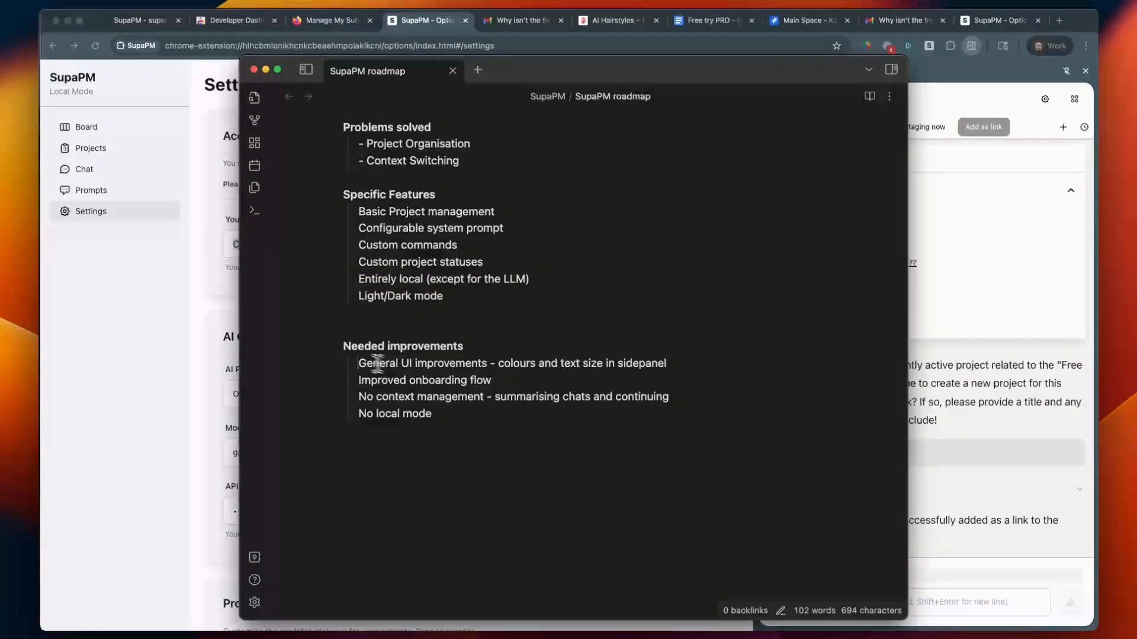
click(533, 424)
double_click(532, 368)
Look at the side panel chat's latest messages in the browser and compare them with the roadmap note's needed improvements
click(935, 378)
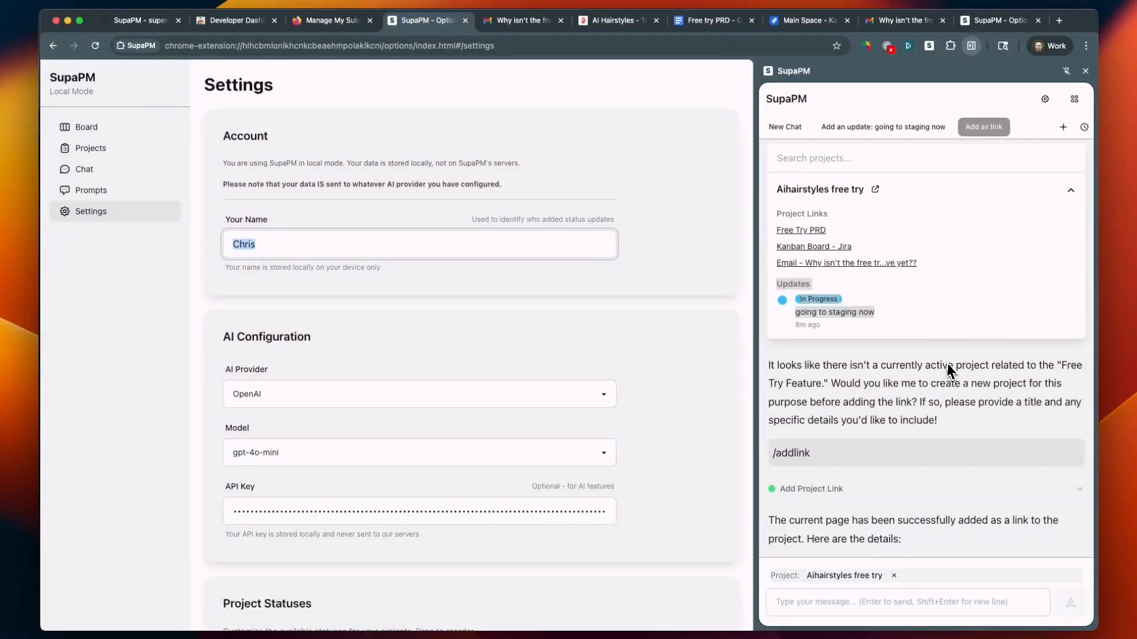
scroll(947, 367, down, 3)
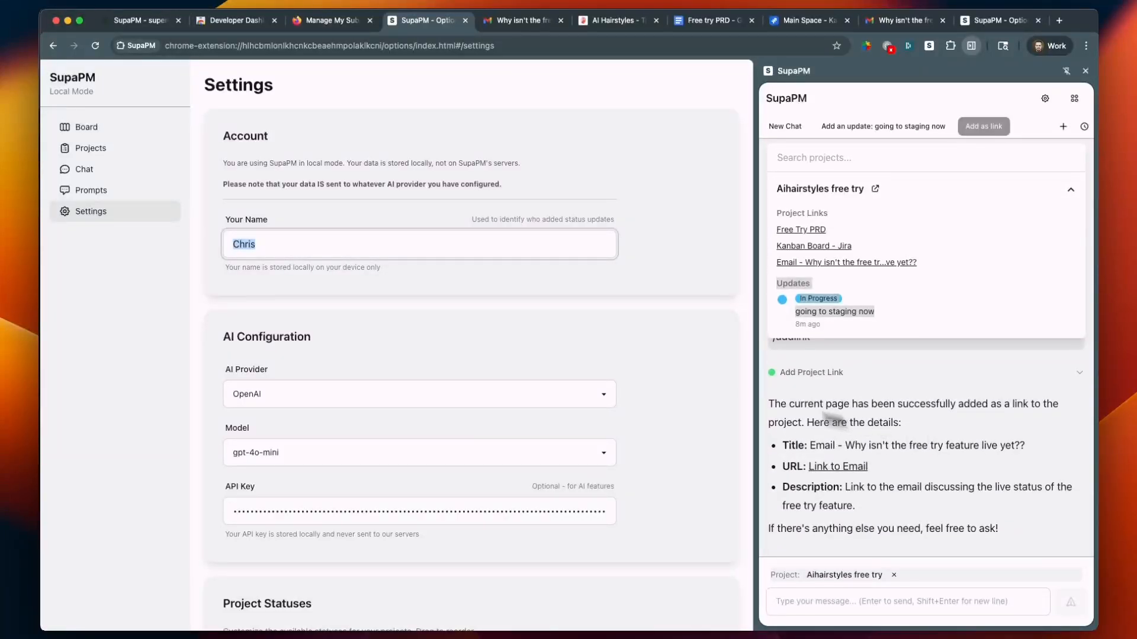
key(super+Tab)
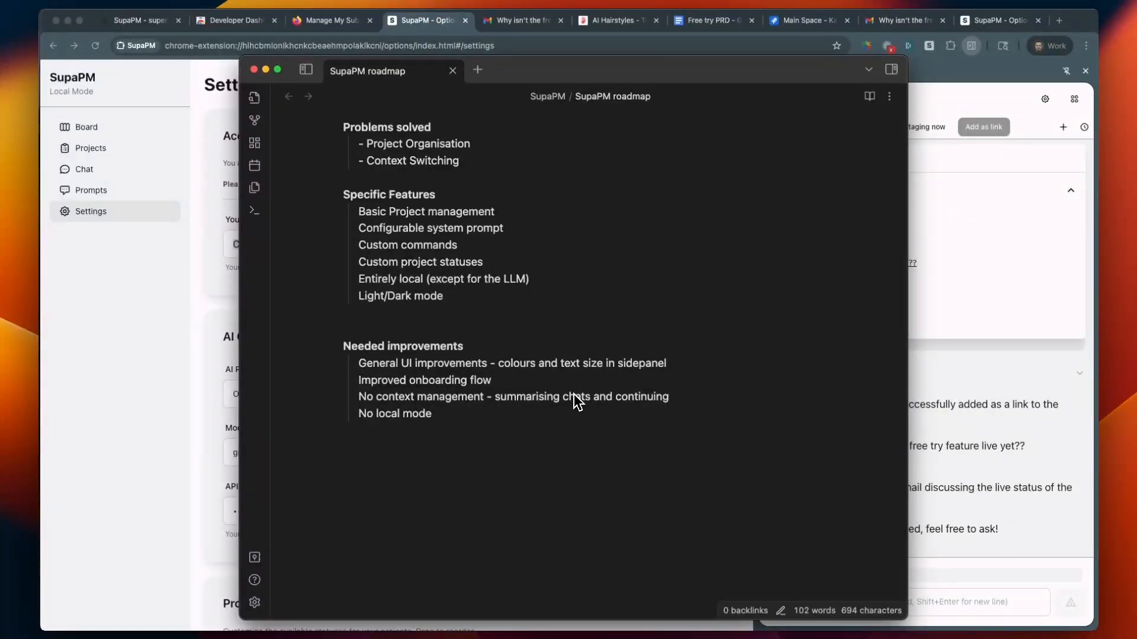
Return to the browser and collapse the Aihairstyles free try project summary above the side panel chat
click(951, 389)
click(952, 388)
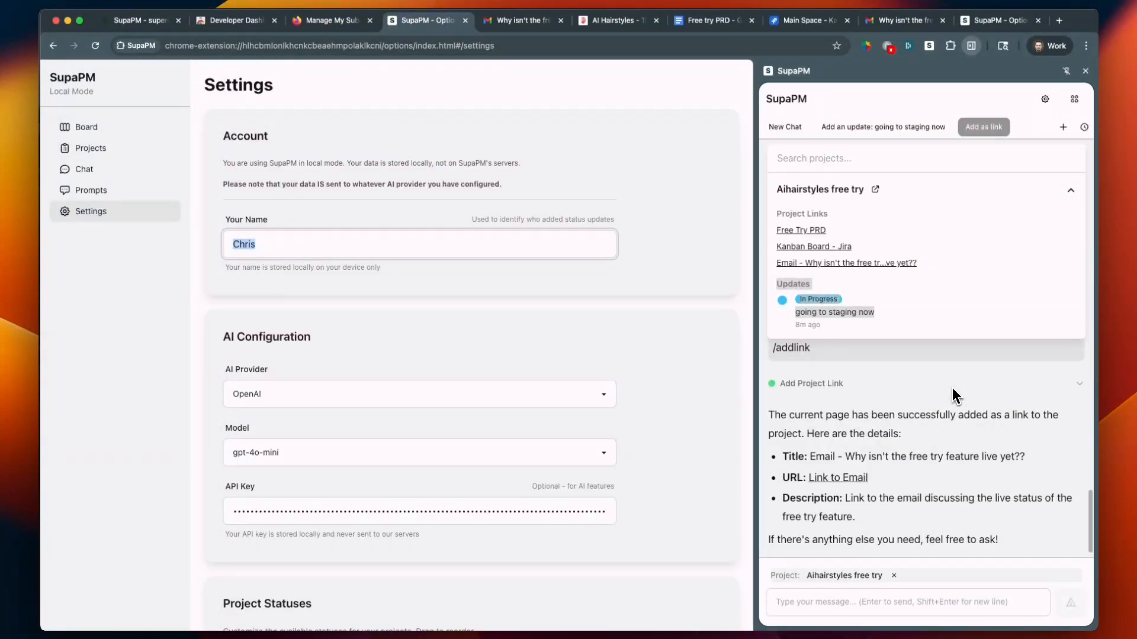
scroll(1068, 210, up, 3)
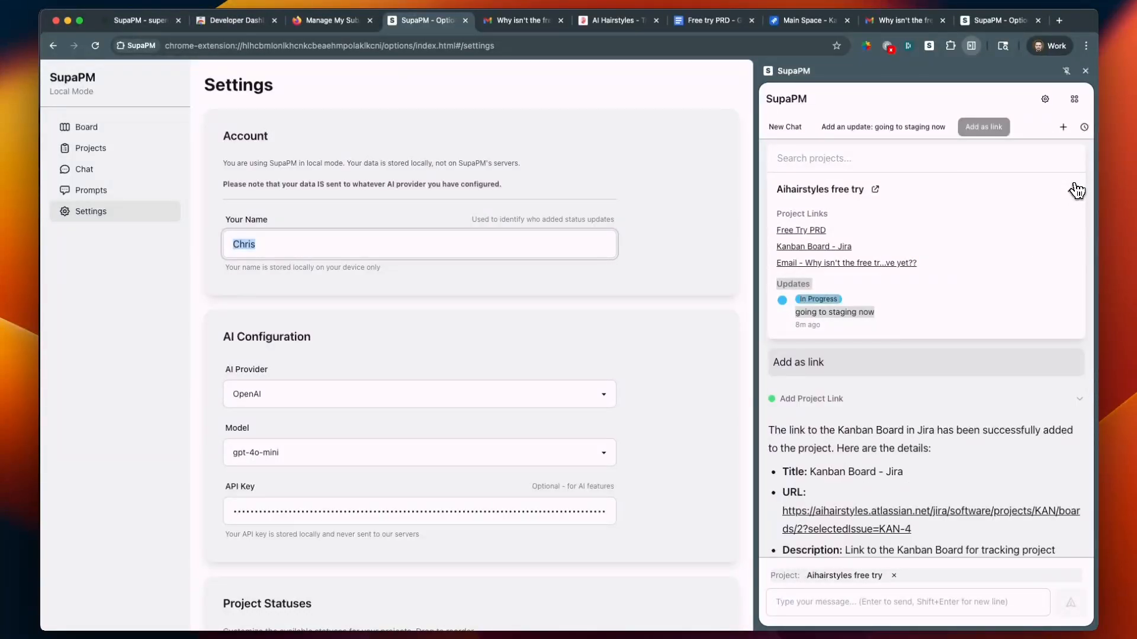
click(1073, 192)
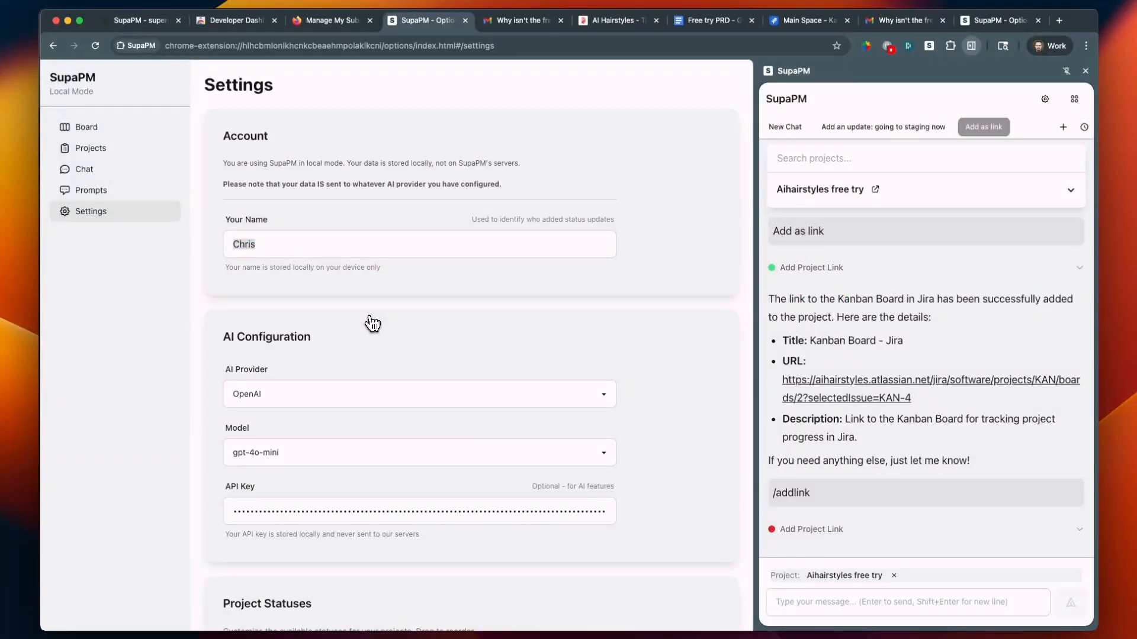
Inspect the AI Configuration section's API key field, available models and available AI providers
scroll(336, 486, down, 1)
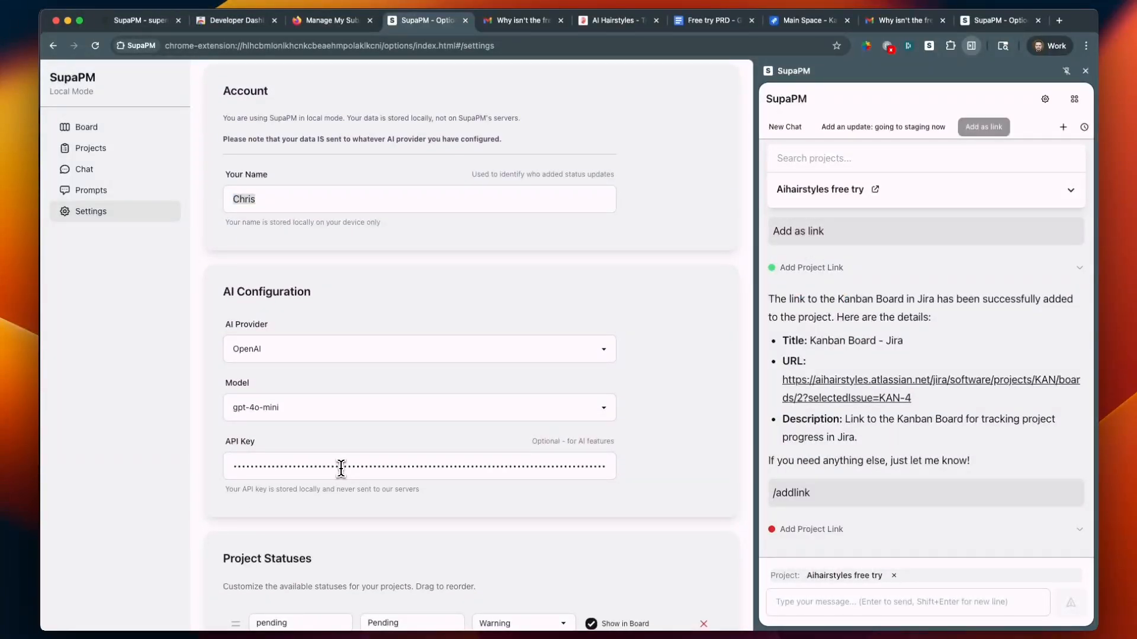
click(340, 468)
click(440, 415)
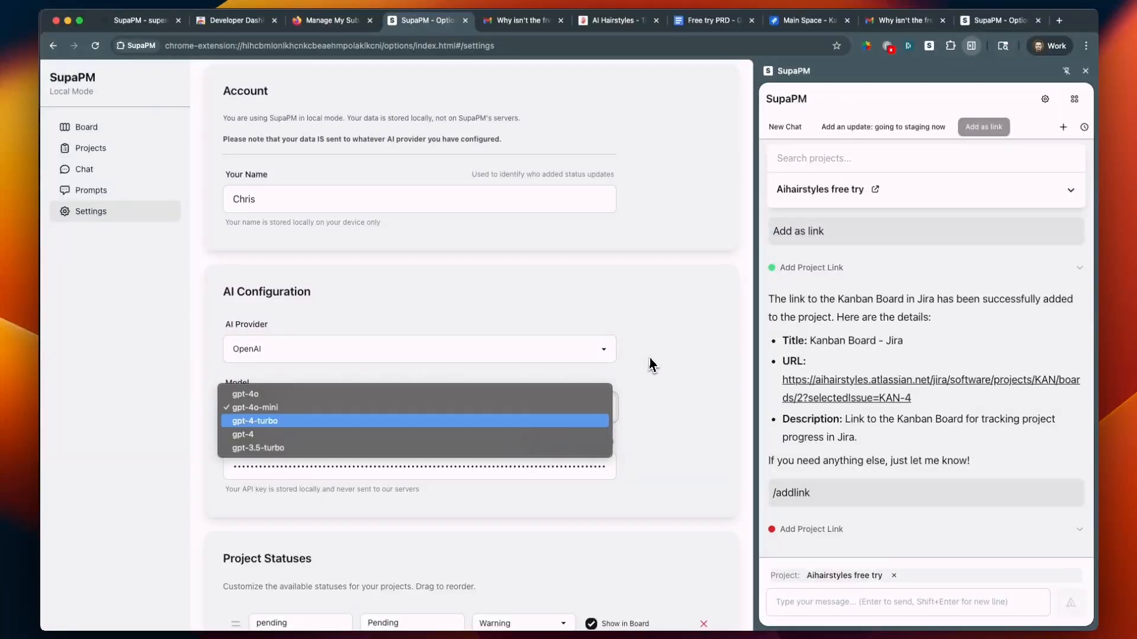
click(576, 358)
click(575, 358)
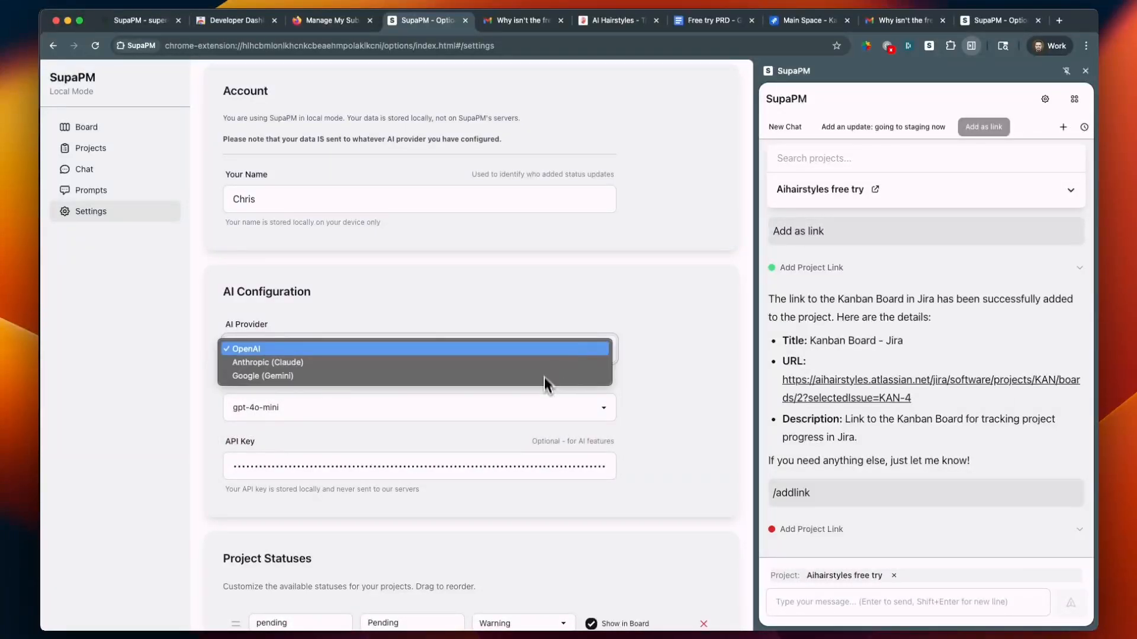
click(542, 324)
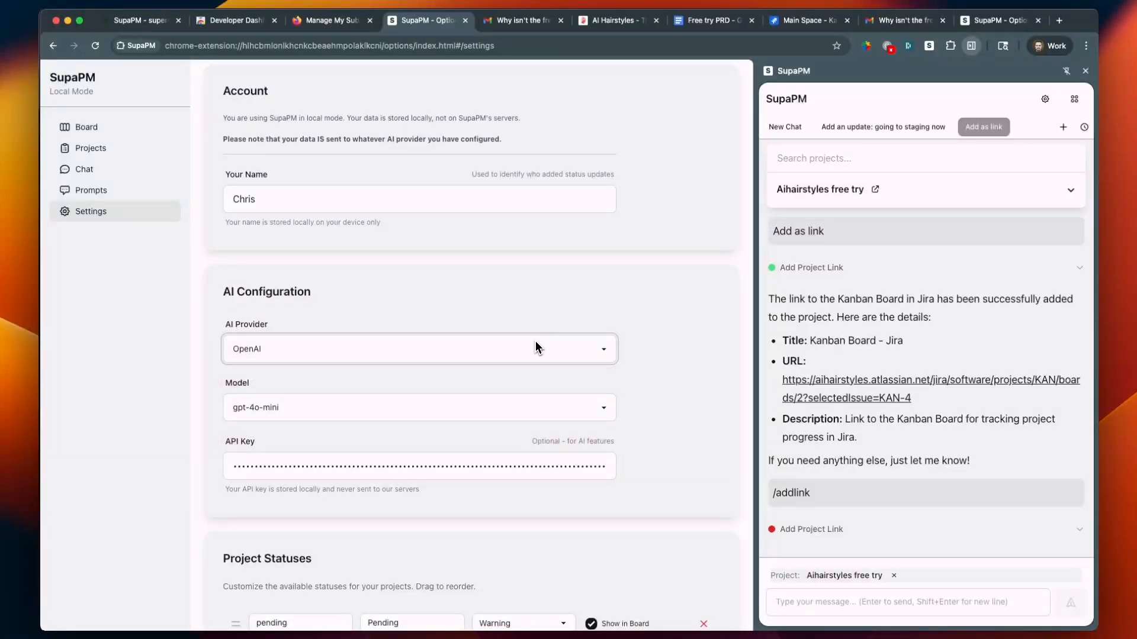
click(535, 342)
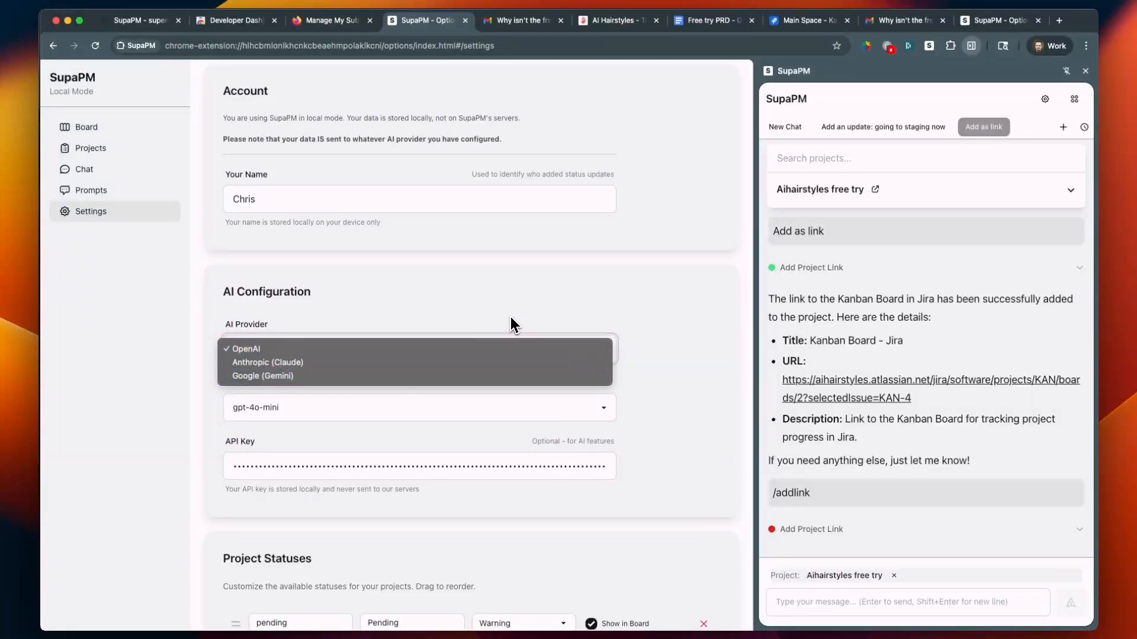
click(510, 318)
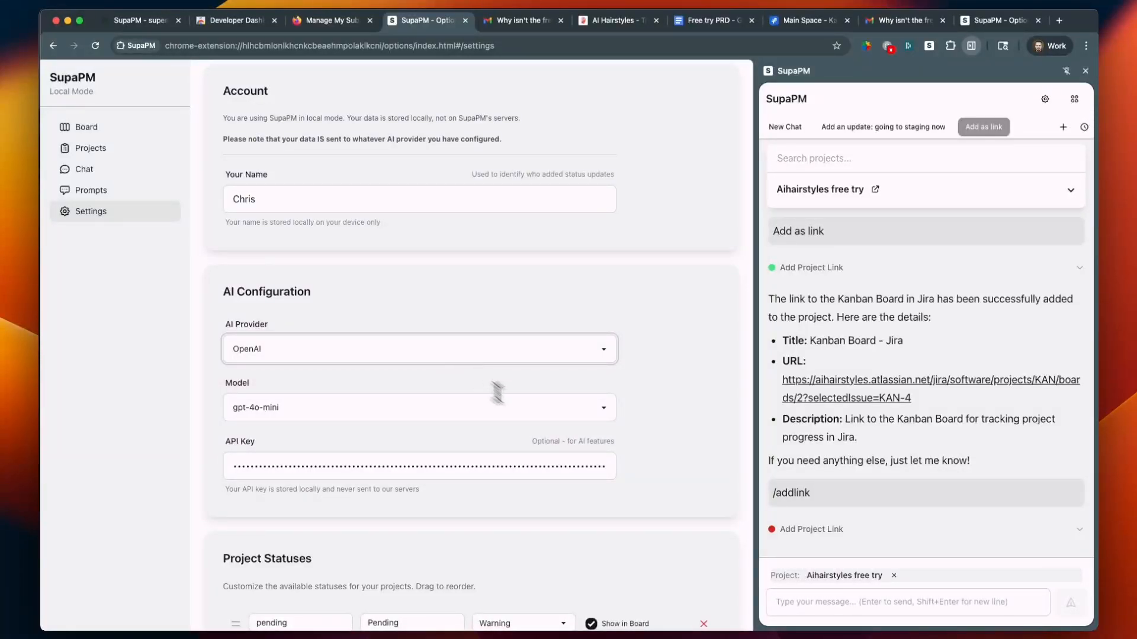
Switch to the roadmap note and extend the last needed improvement to read "No local mode for the LLM"
key(super+Tab)
click(571, 415)
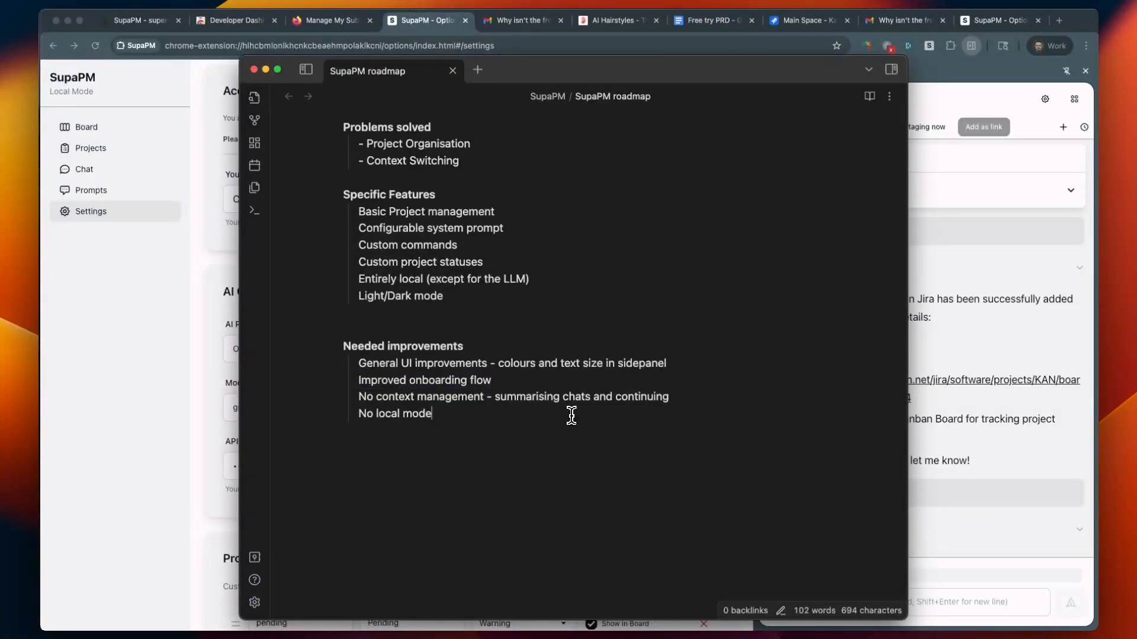
key(super+shift+Left)
key(Right)
text(for the LLM)
Highlight the note's context management improvement and return to the browser to view the end of the side panel chat
triple_click(567, 403)
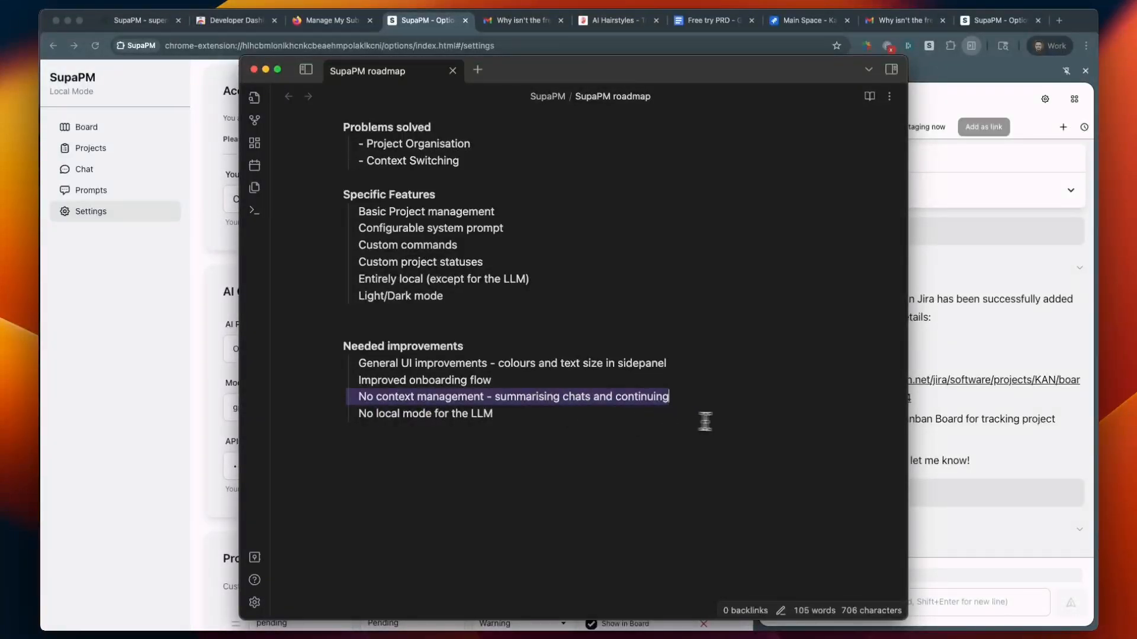
click(986, 529)
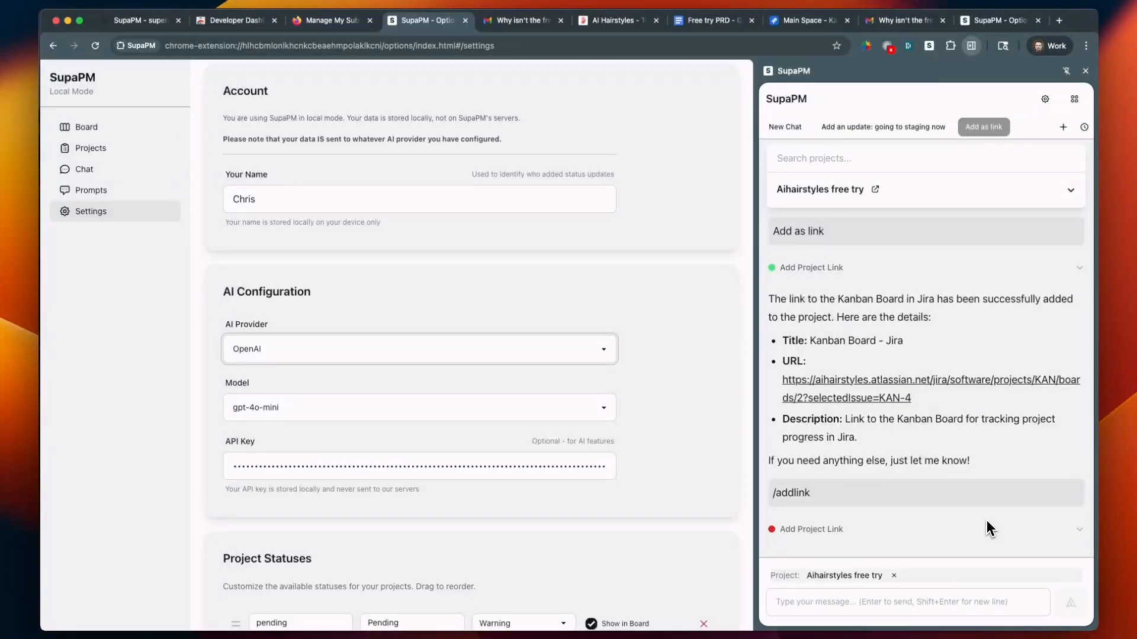
scroll(987, 527, down, 10)
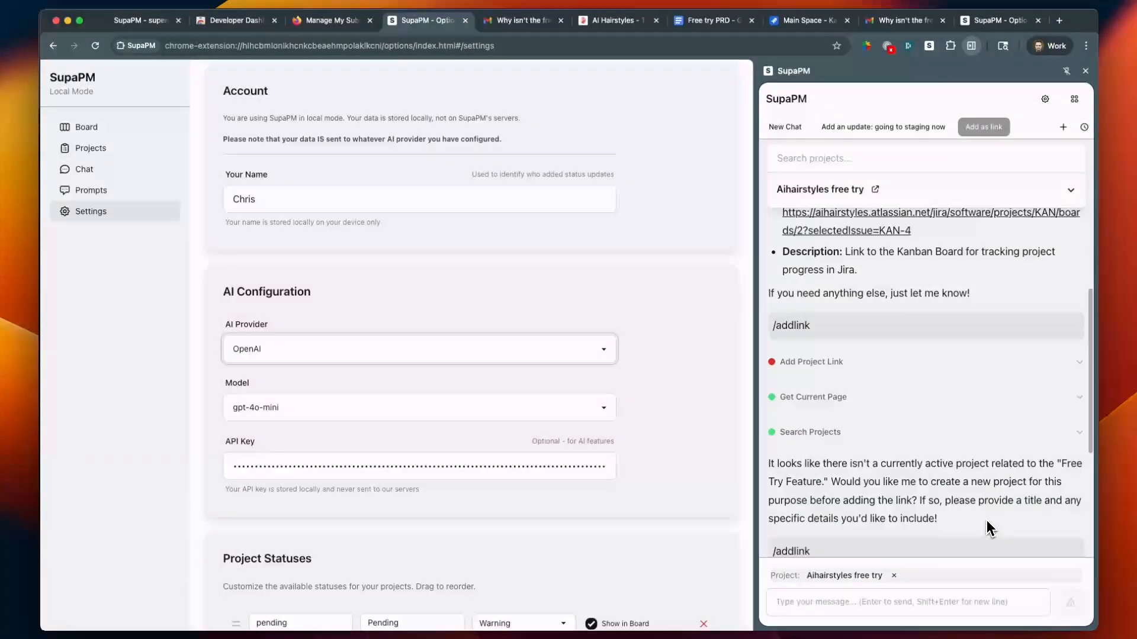
click(930, 605)
text(fdsf)
key(BackSpace)
key(BackSpace)
key(BackSpace)
key(BackSpace)
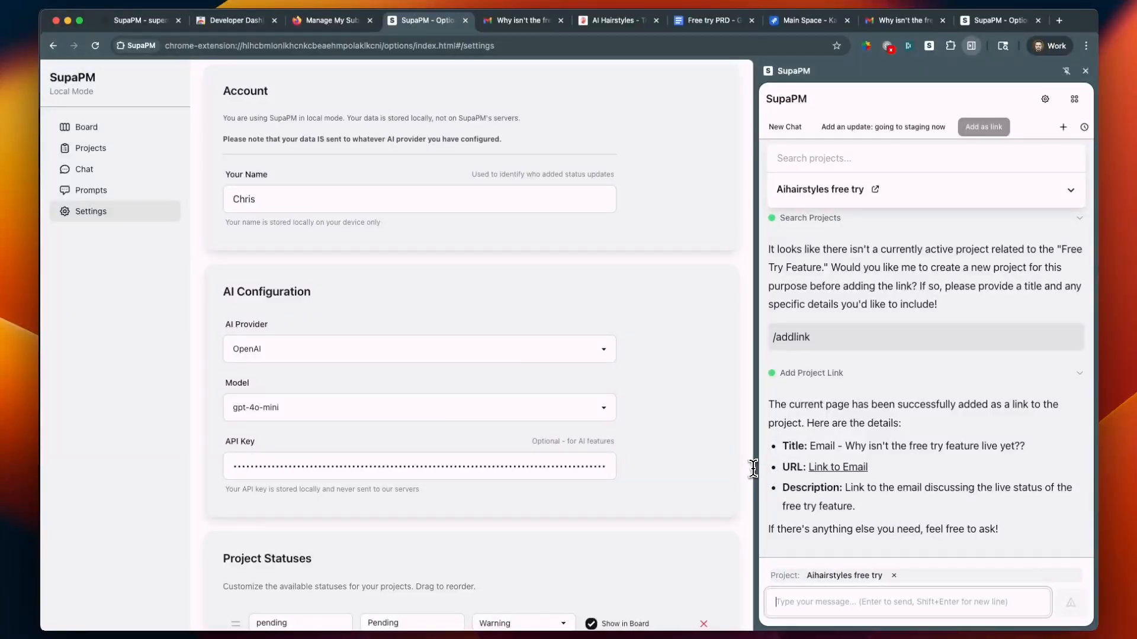
Open the supapm.com page and highlight its headline, tagline and feature descriptions for reading
key(super+Tab)
click(142, 34)
click(141, 25)
drag(349, 323, 53, 190)
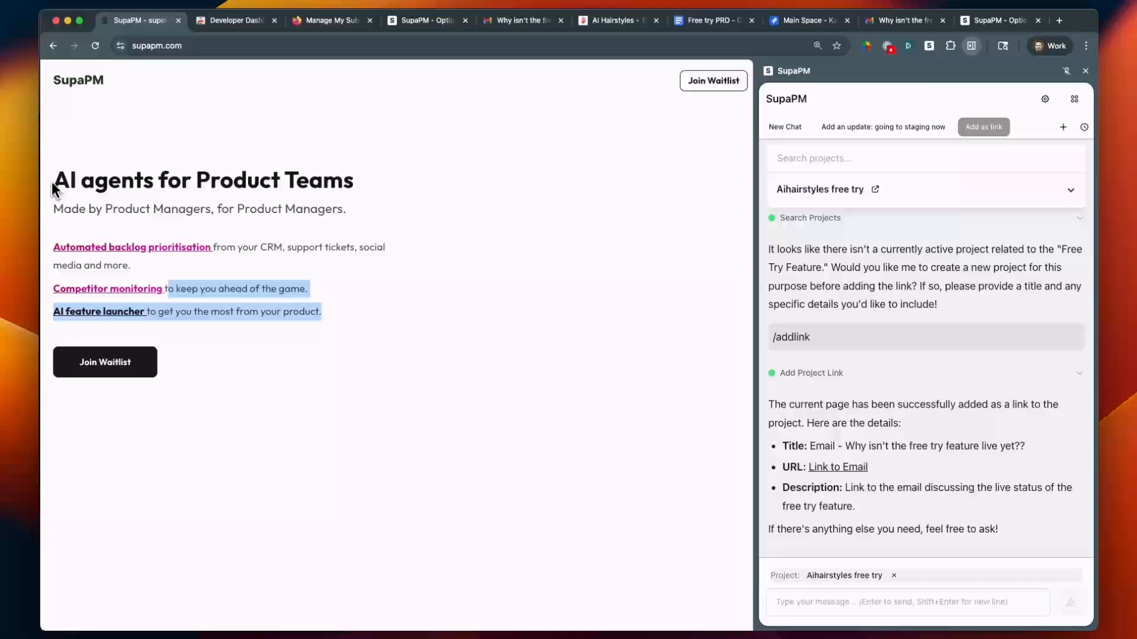
click(172, 376)
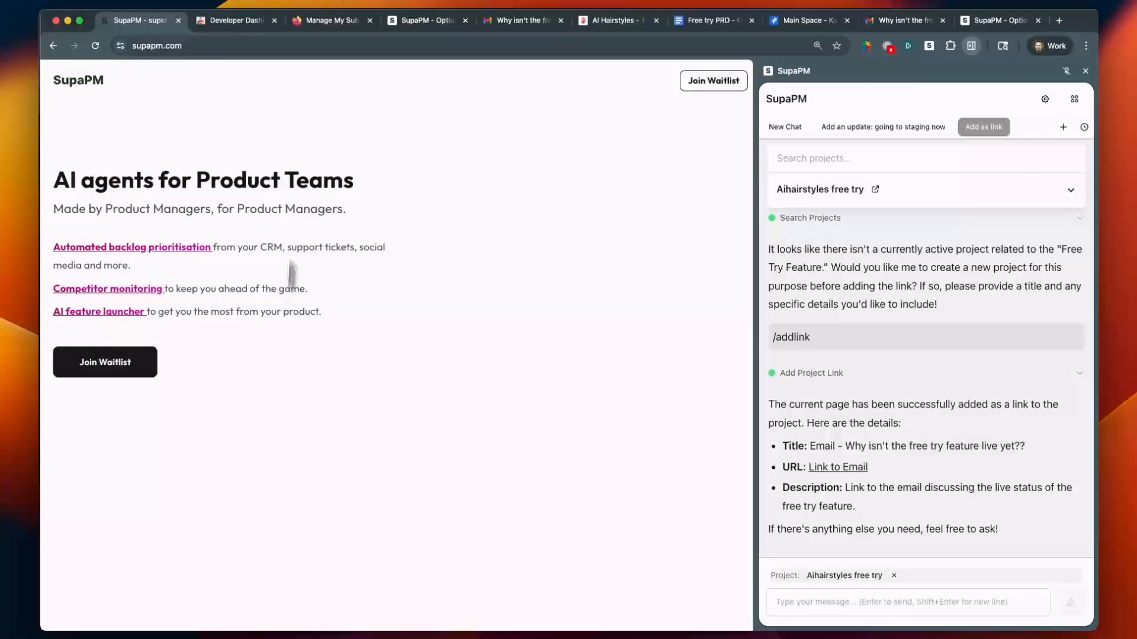
Glance at the add-on submissions page, return to supapm.com and highlight the three product feature descriptions
click(302, 21)
key(ctrl+shift+Tab)
key(ctrl+shift+Tab)
drag(54, 244, 323, 312)
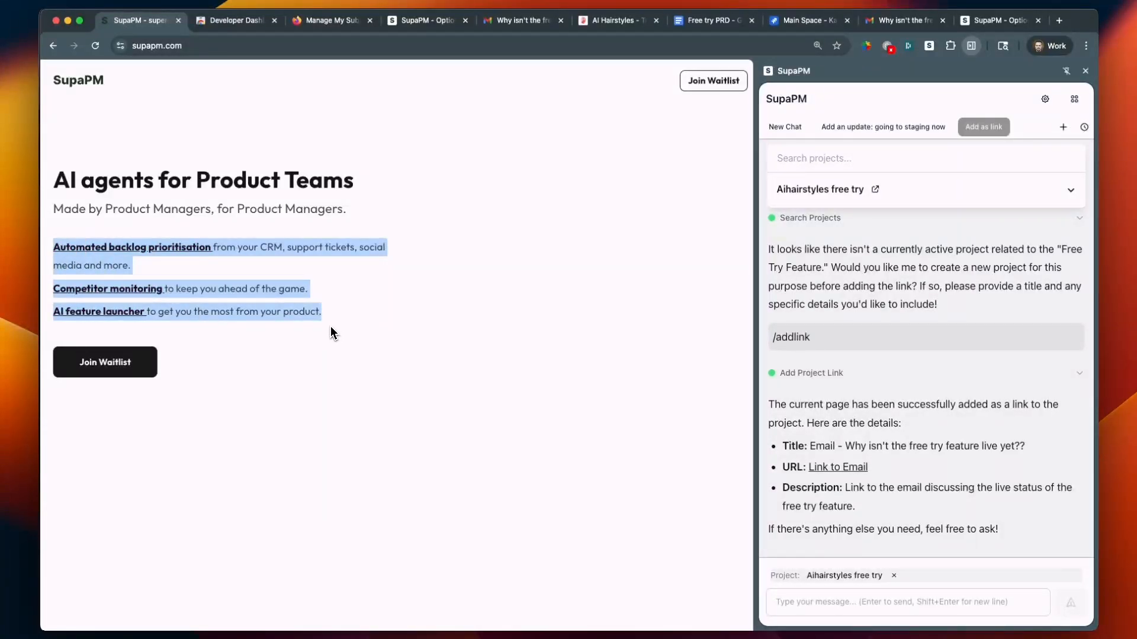